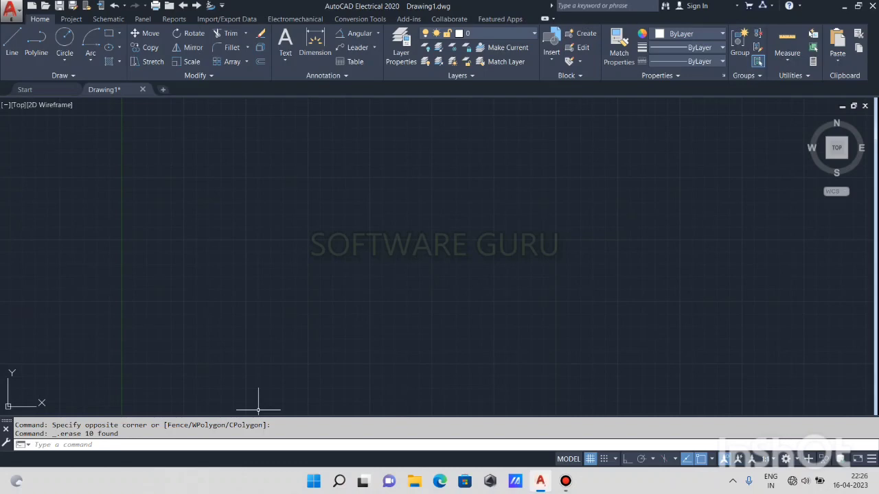
# Undo the last erase to restore the labelled arc diagram, and check its chord between the starting and ending points.
pyautogui.hotkey('ctrl', 'z')
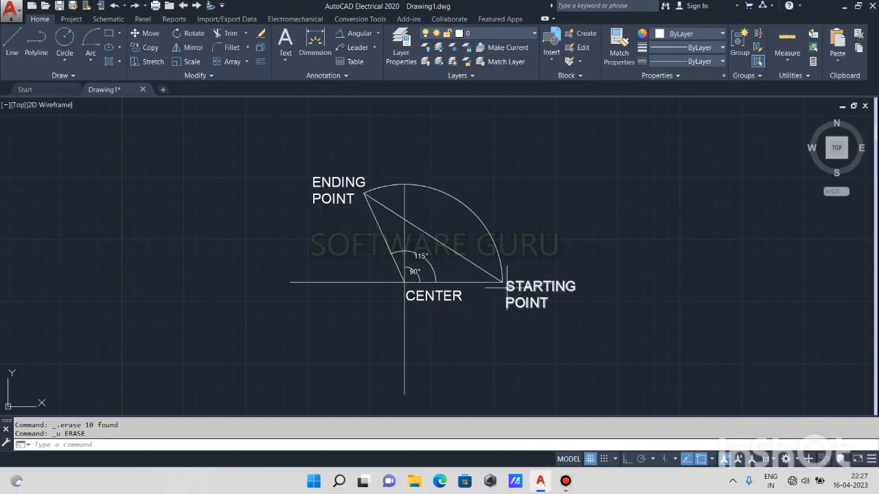
pyautogui.click(449, 226)
pyautogui.click(438, 256)
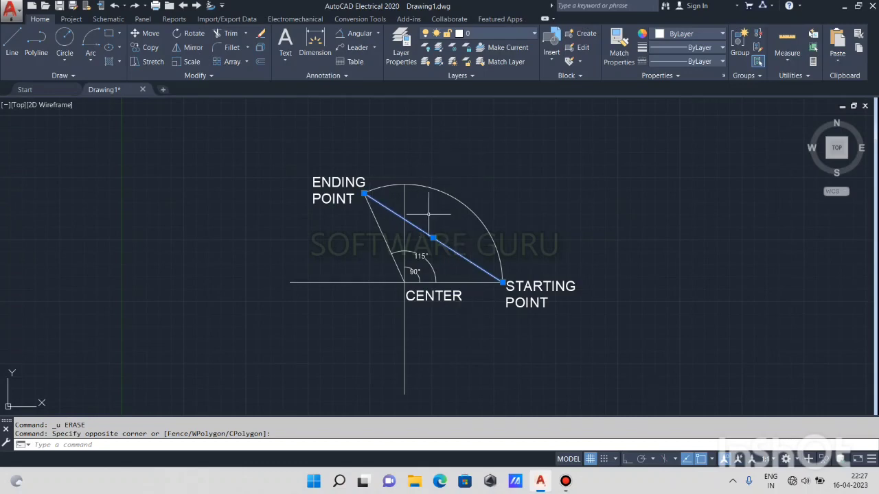
pyautogui.press('Escape')
# Examine the arc diagram's center, starting point, ending point and the angles marked around the center.
pyautogui.scroll(2, 414, 298)
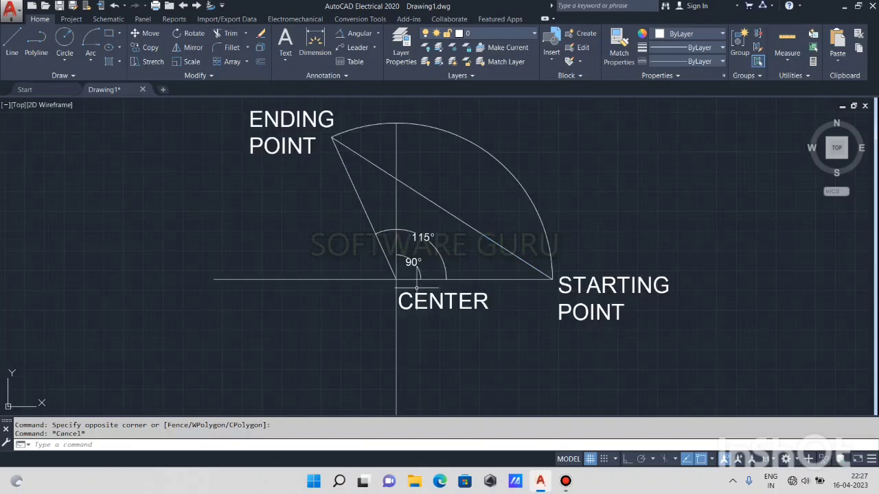
pyautogui.scroll(-2, 414, 300)
pyautogui.scroll(2, 415, 300)
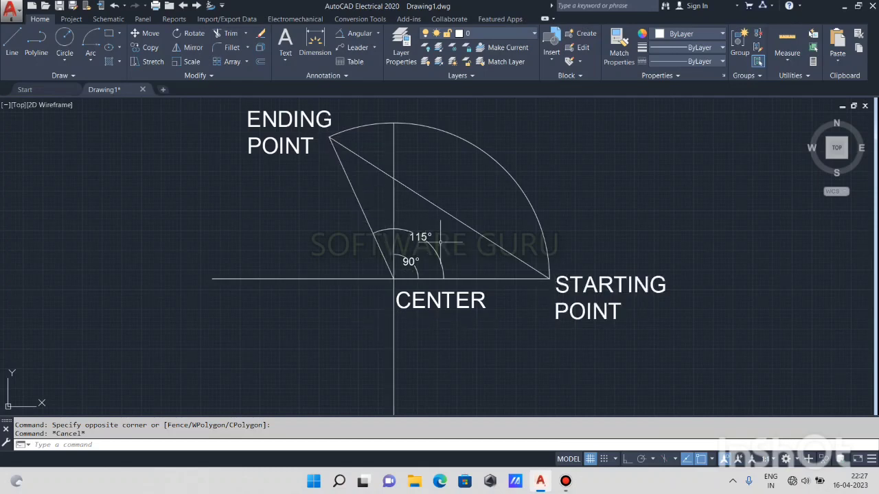
pyautogui.scroll(2, 416, 233)
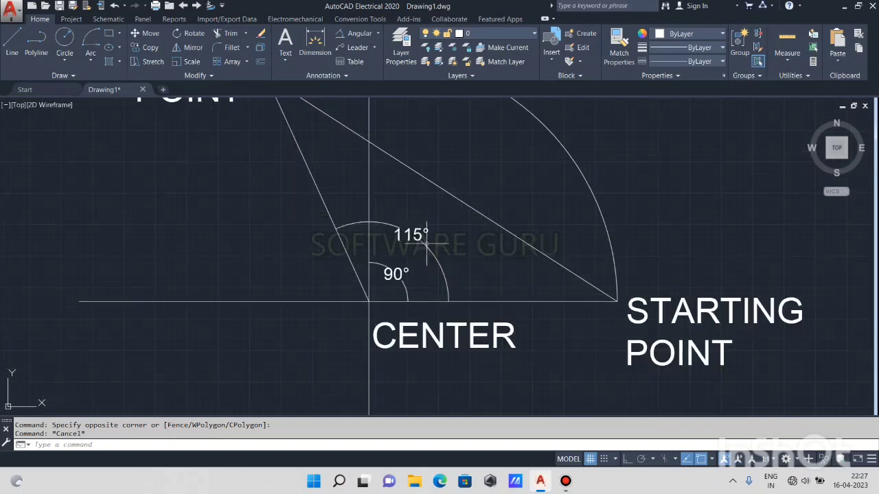
pyautogui.scroll(-2, 416, 239)
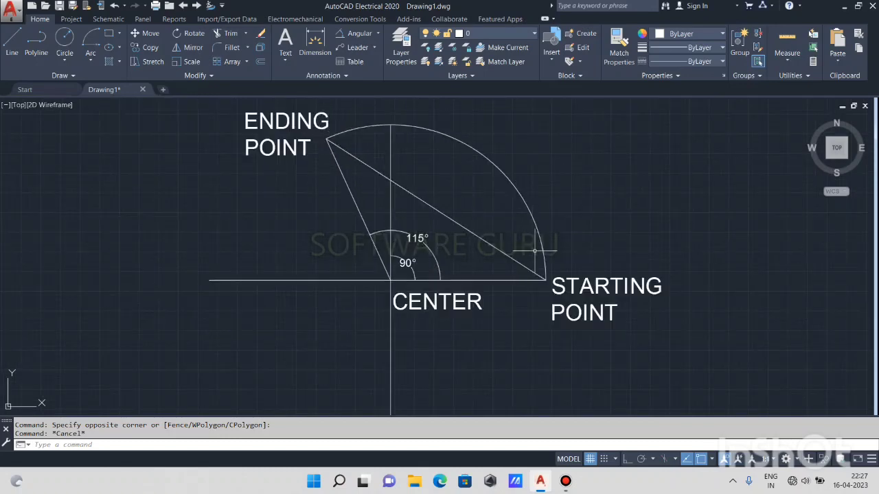
pyautogui.scroll(4, 401, 260)
pyautogui.scroll(-6, 402, 248)
pyautogui.scroll(4, 404, 230)
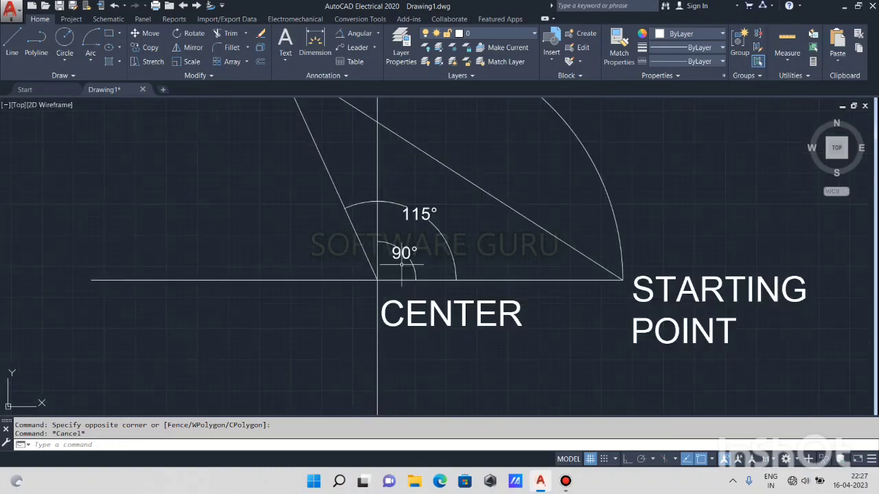
pyautogui.scroll(-2, 434, 229)
pyautogui.moveTo(452, 239); pyautogui.dragTo(441, 293, button='middle')
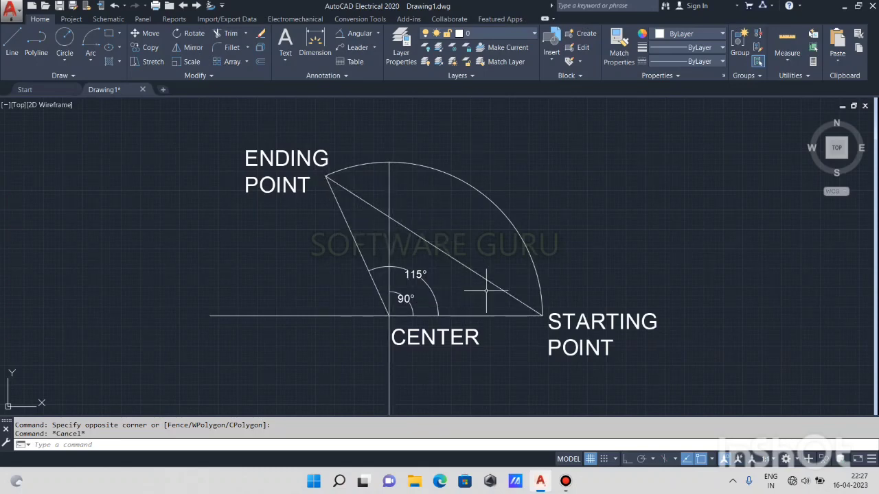
pyautogui.scroll(2, 401, 274)
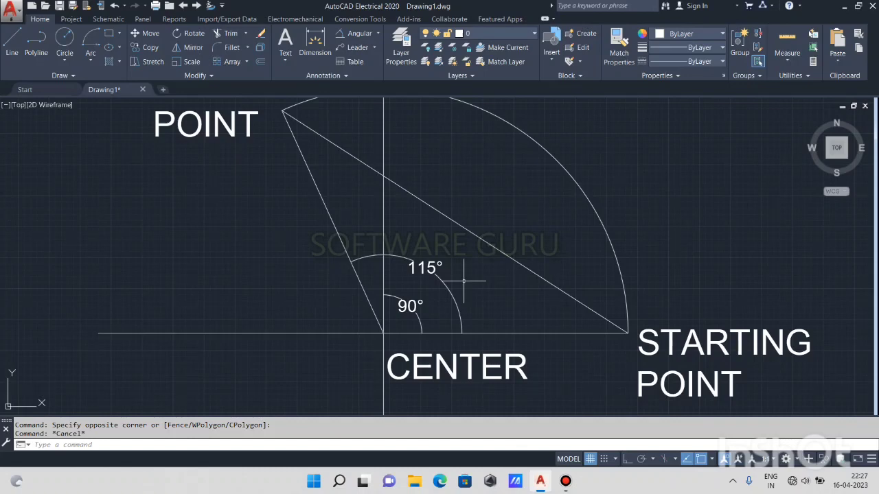
pyautogui.scroll(-4, 471, 304)
pyautogui.scroll(2, 471, 295)
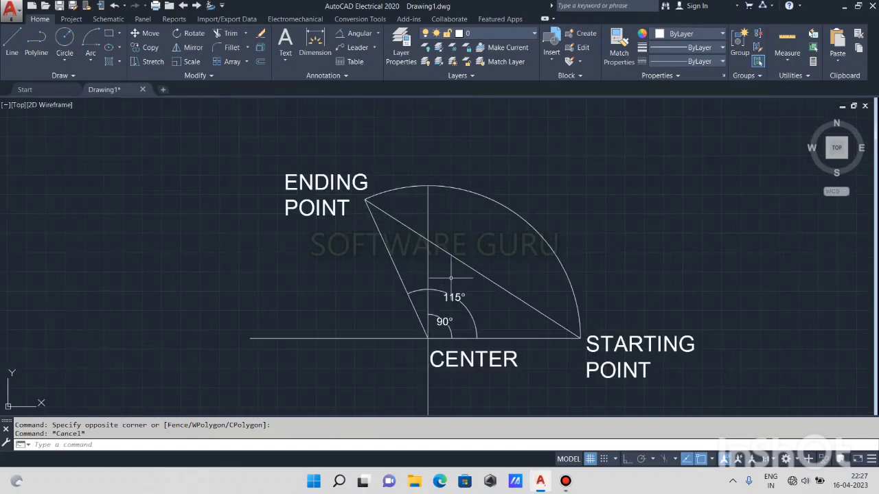
# Erase the STARTING POINT and CENTER text labels from the diagram.
pyautogui.click(716, 307)
pyautogui.click(648, 392)
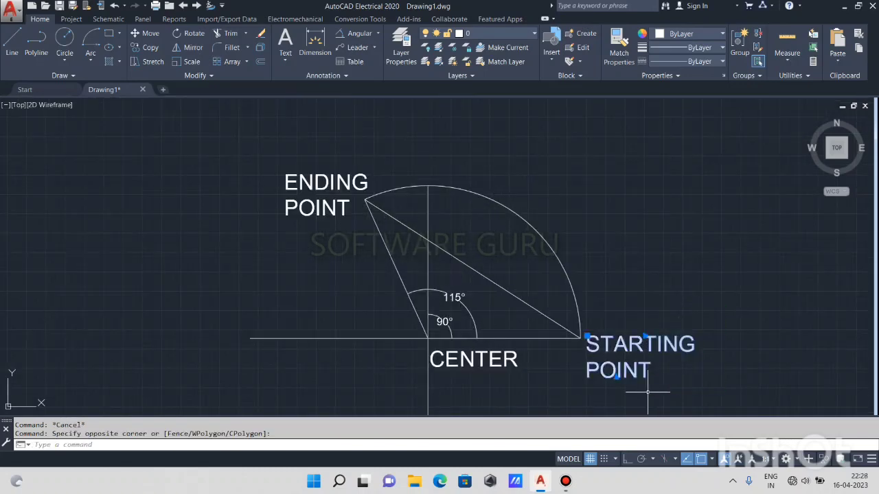
pyautogui.press('Delete')
pyautogui.click(585, 349)
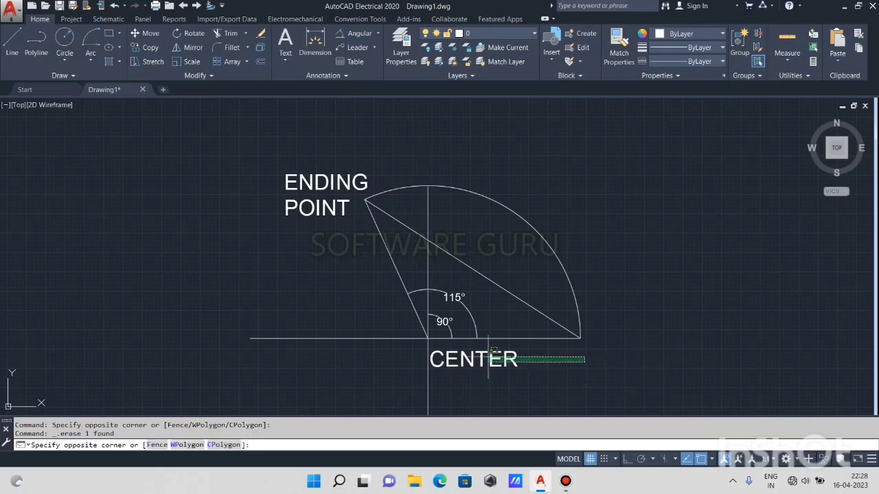
pyautogui.click(448, 377)
pyautogui.press('Delete')
# Erase the arc and the chord joining its two endpoints.
pyautogui.click(543, 276)
pyautogui.click(584, 246)
pyautogui.click(588, 245)
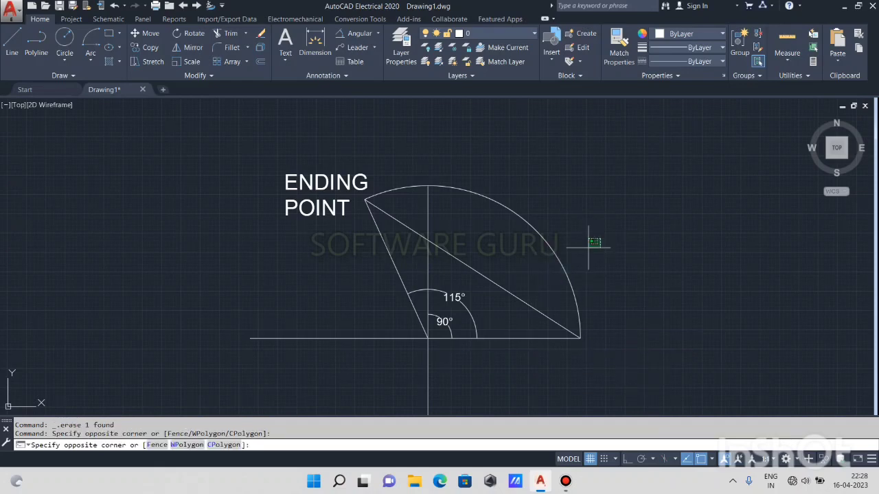
pyautogui.click(481, 302)
pyautogui.press('Delete')
# Erase both angle dimensions, the ENDING POINT label and the slanted radius line, keeping only the crossing horizontal and vertical lines.
pyautogui.click(481, 302)
pyautogui.click(446, 318)
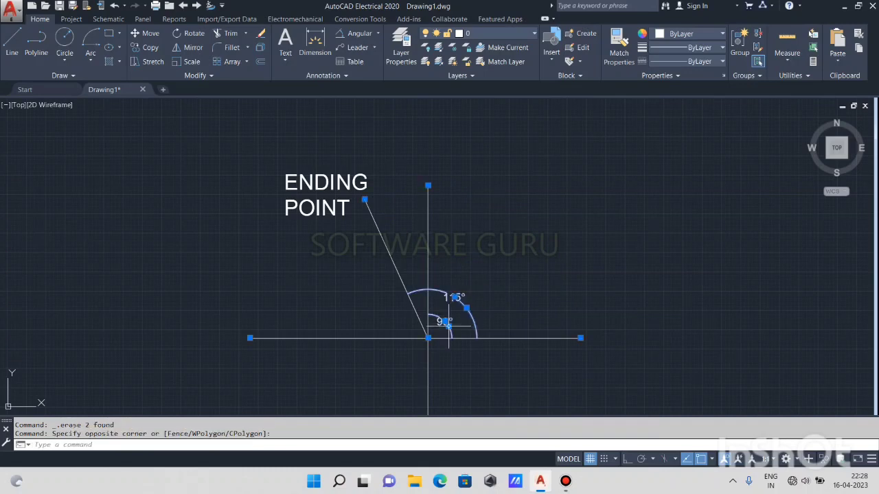
pyautogui.press('Delete')
pyautogui.click(396, 181)
pyautogui.click(292, 261)
pyautogui.press('Delete')
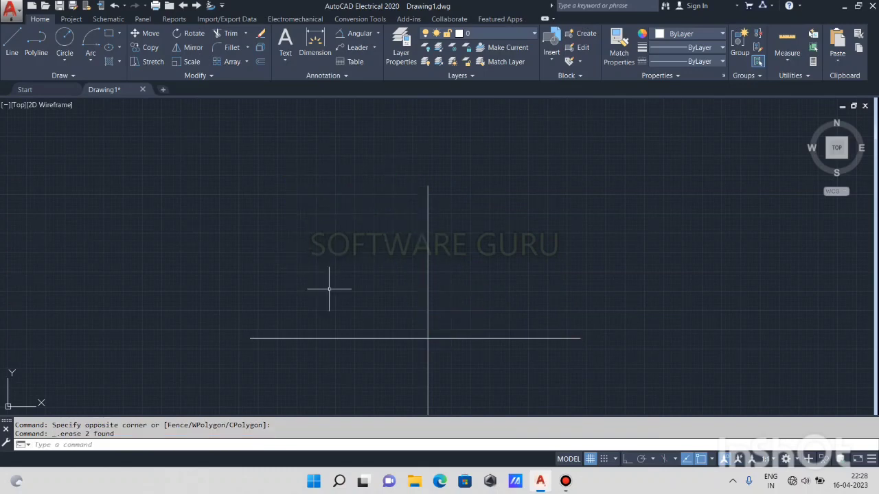
pyautogui.scroll(-3, 328, 289)
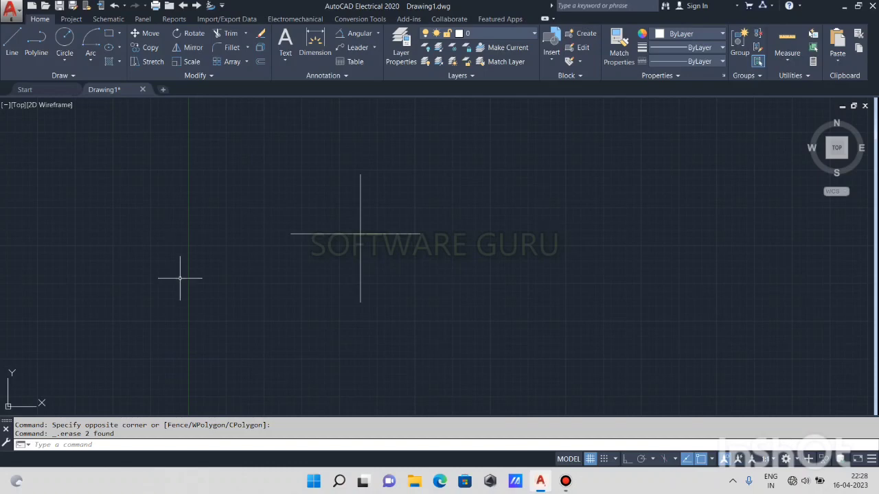
pyautogui.write('A')
pyautogui.press('Return')
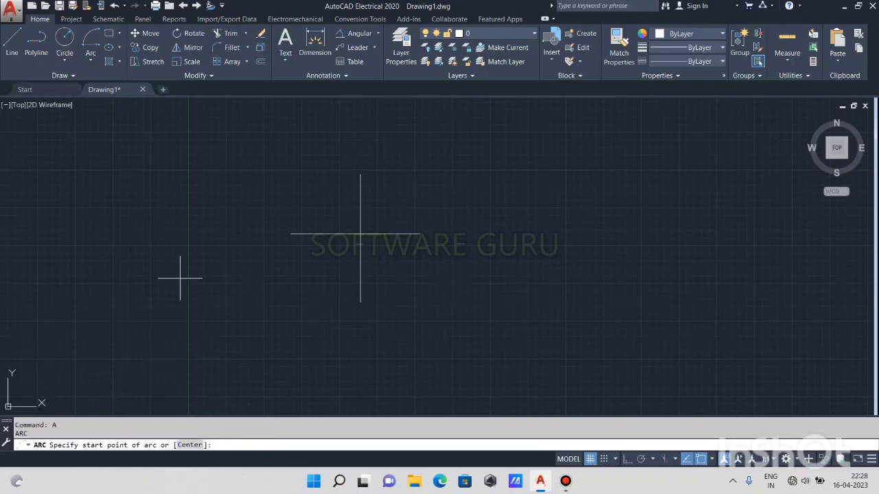
pyautogui.press('Escape')
# Draw a 3-Point arc from the horizontal line's right end through the vertical line's upper end to the horizontal line's left end, and check its grips.
pyautogui.click(90, 59)
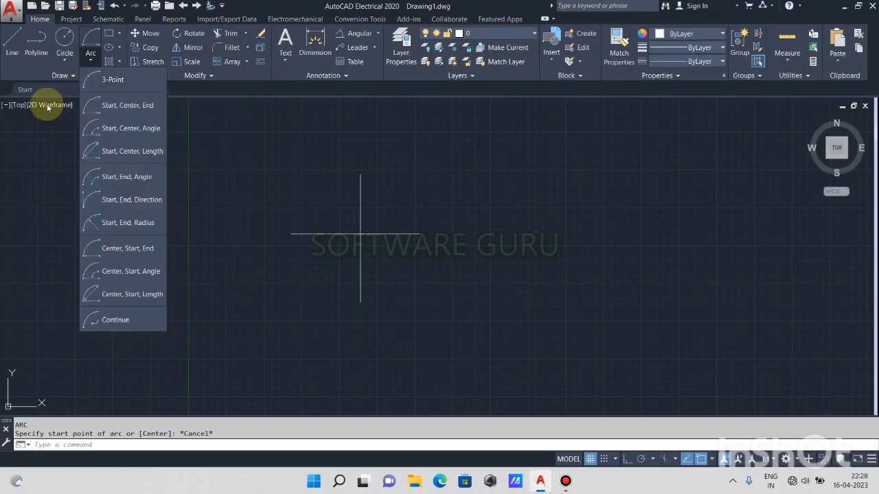
pyautogui.click(348, 222)
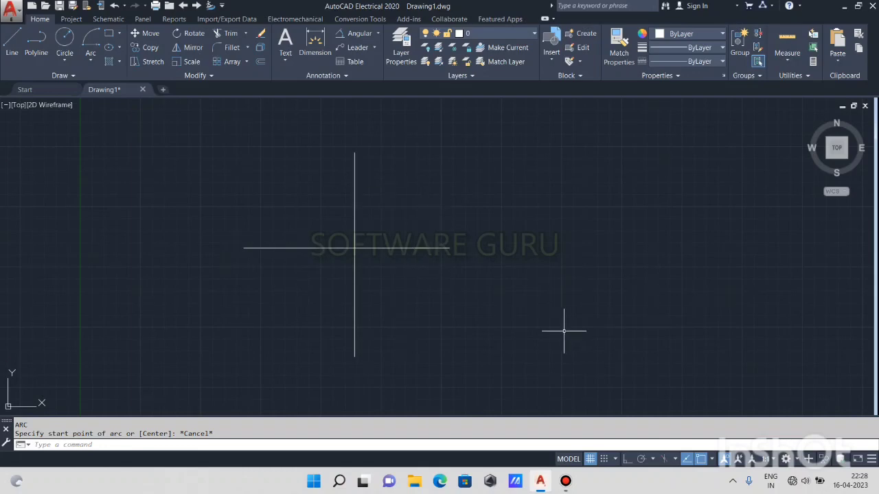
pyautogui.click(90, 60)
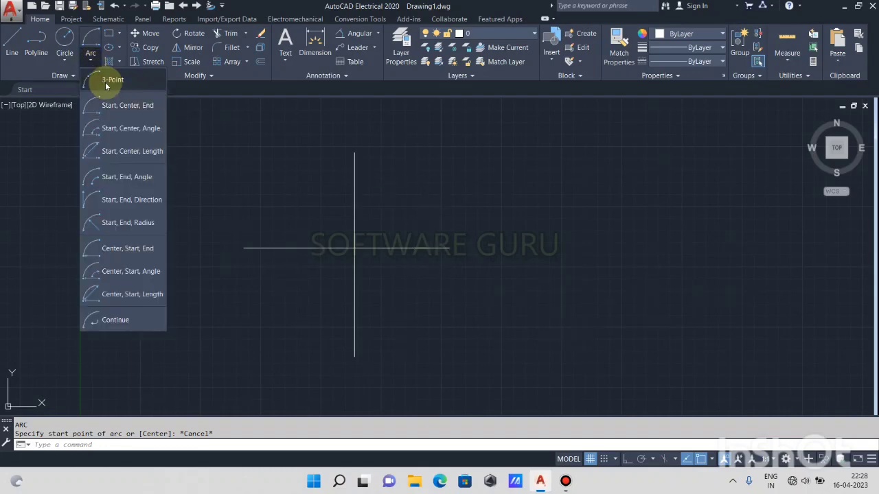
pyautogui.click(108, 83)
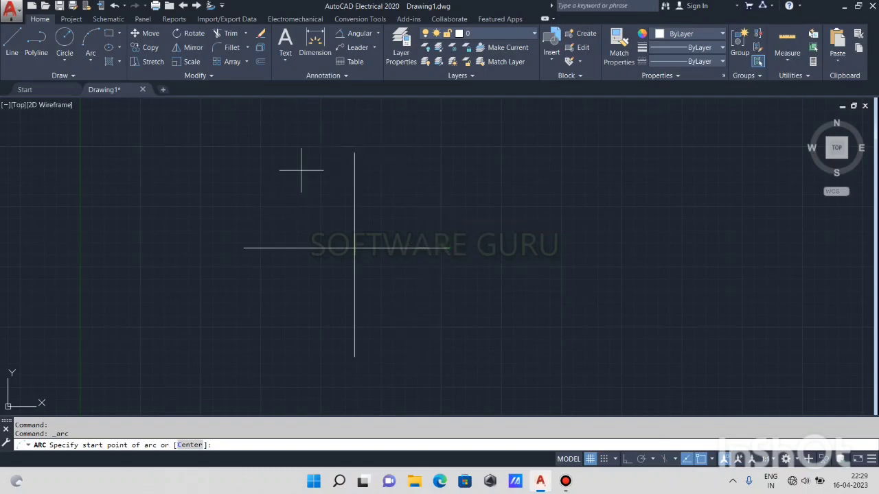
pyautogui.click(450, 247)
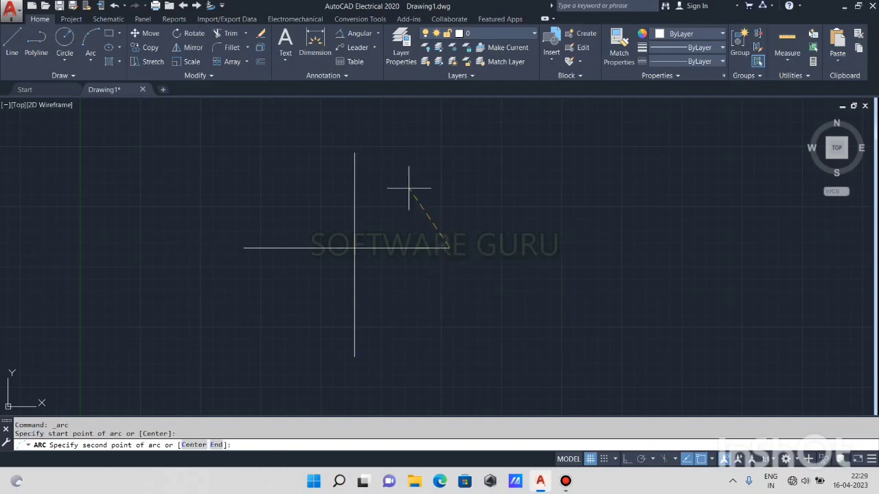
pyautogui.click(351, 151)
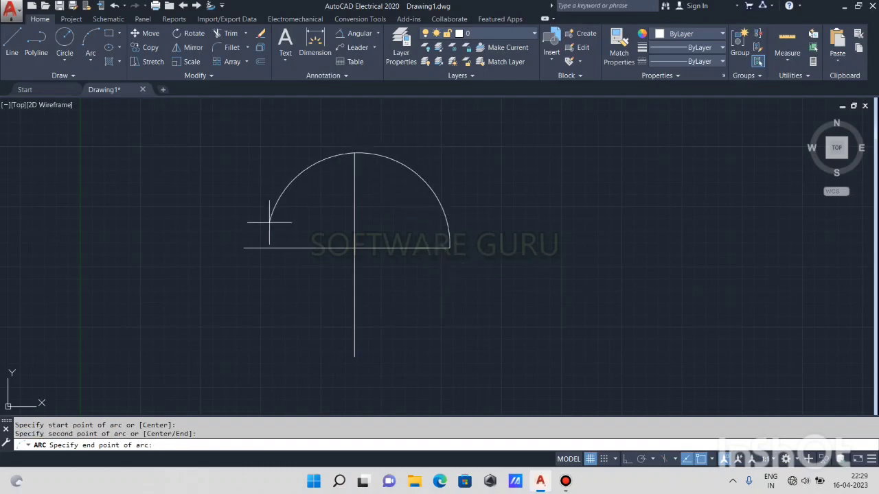
pyautogui.click(244, 248)
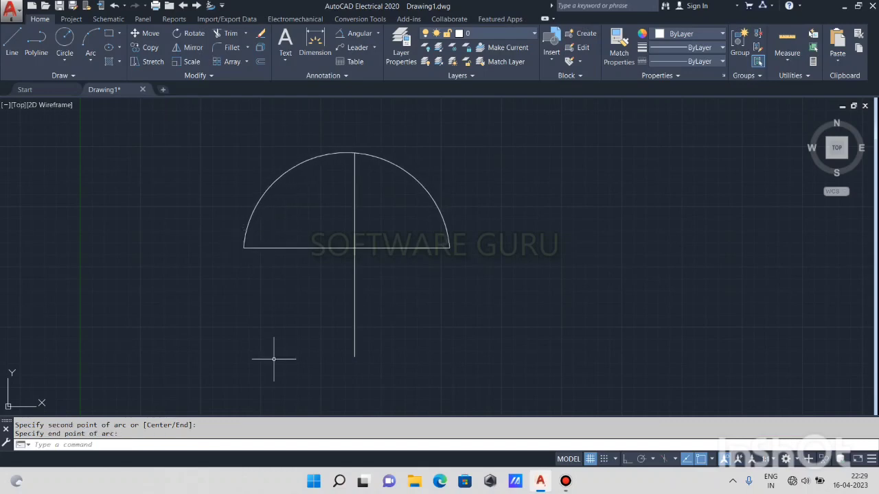
pyautogui.click(467, 152)
pyautogui.click(398, 201)
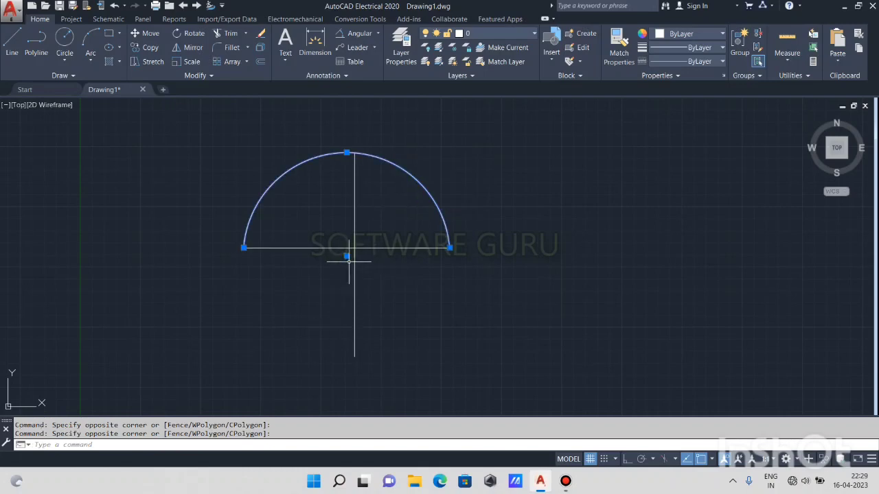
pyautogui.press('Escape')
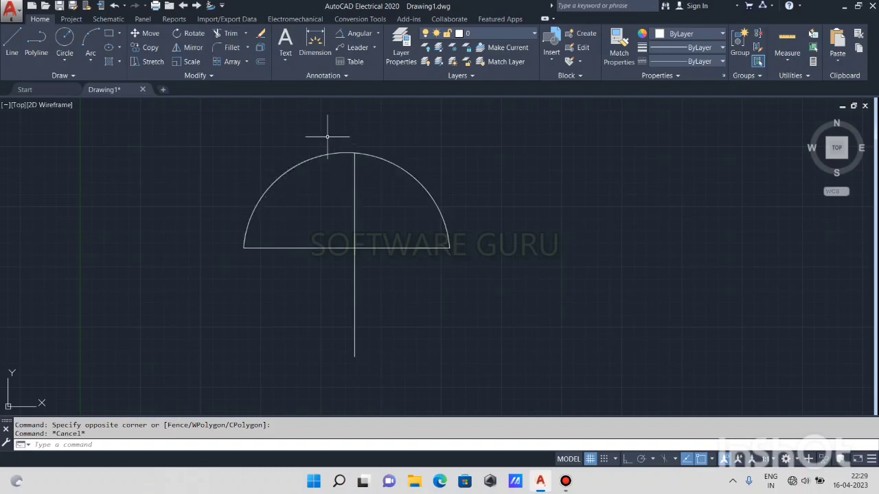
# Draw a second 3-Point arc in the opposite direction, from the horizontal line's left end through the vertical line's upper end to the right end.
pyautogui.click(90, 56)
pyautogui.click(103, 98)
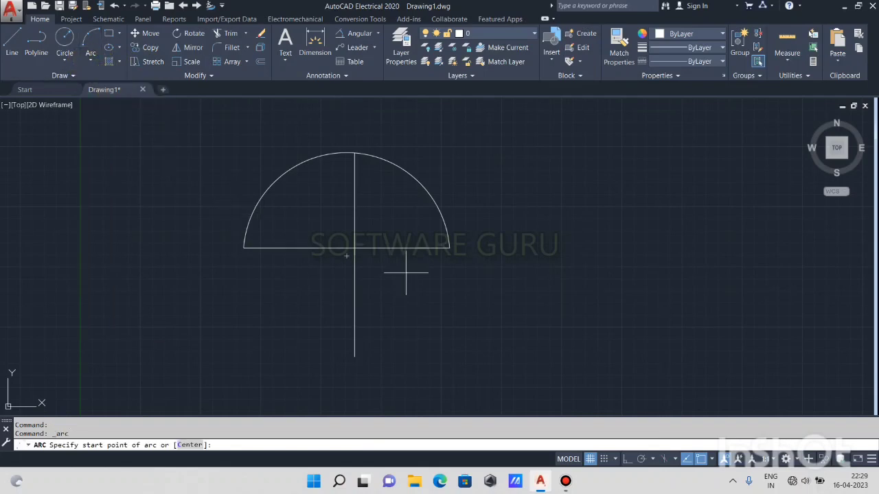
pyautogui.click(244, 248)
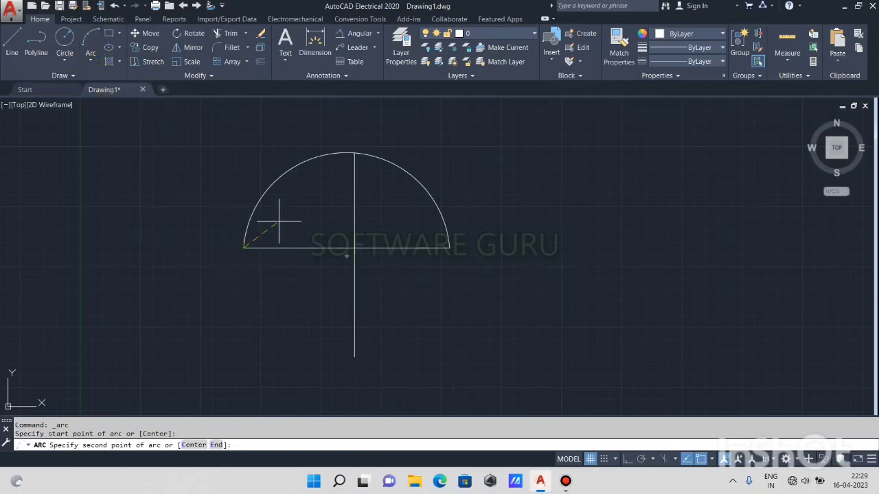
pyautogui.click(355, 152)
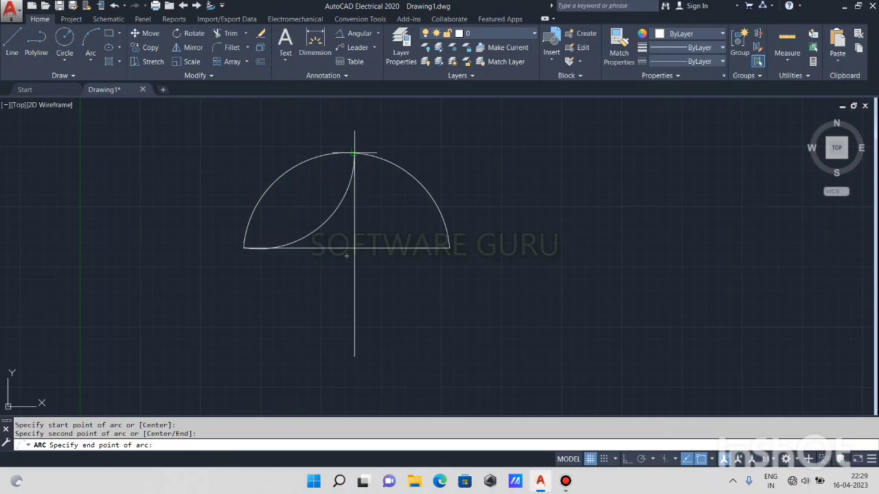
pyautogui.click(449, 248)
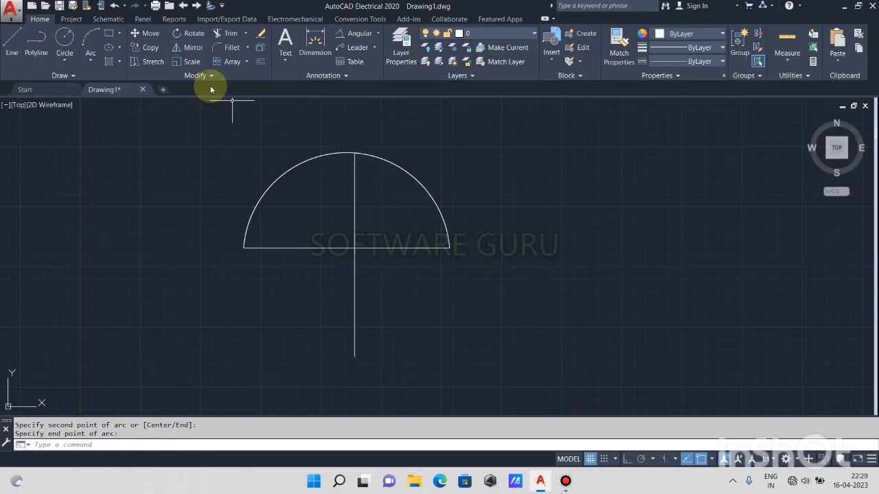
# Draw a 3-Point arc from the horizontal line's left end through the vertical line's lower end to the horizontal line's right end.
pyautogui.click(91, 44)
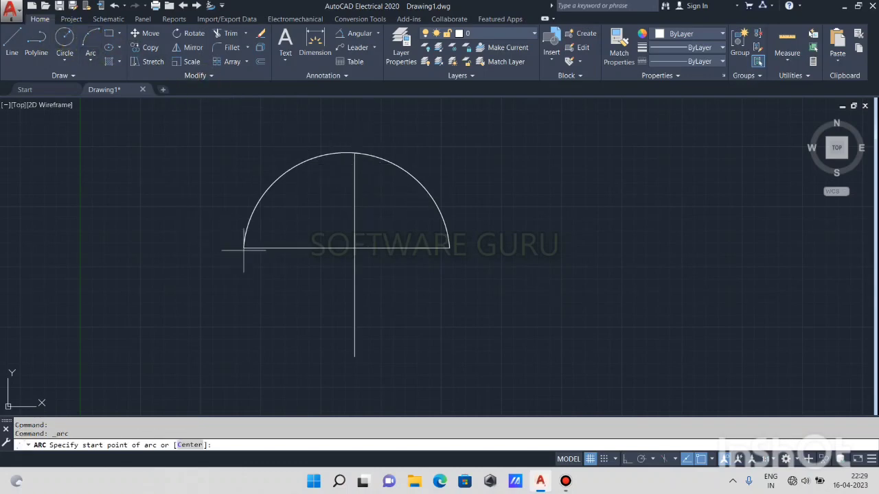
pyautogui.click(244, 248)
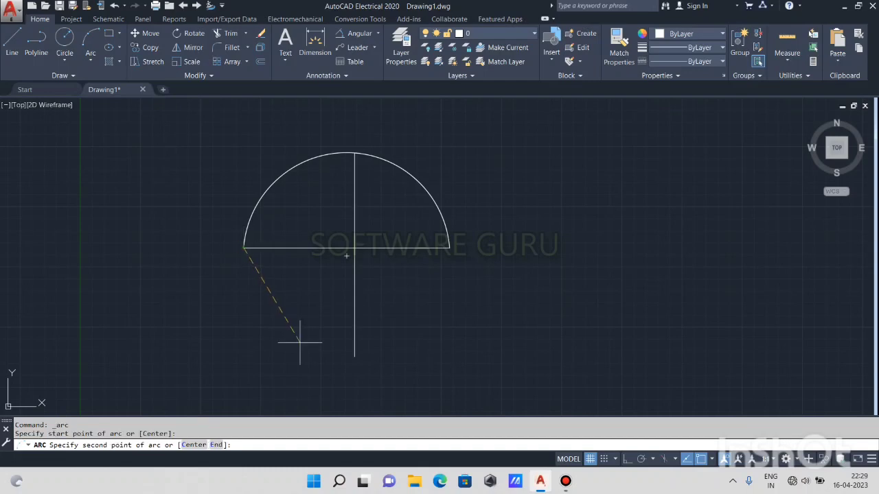
pyautogui.click(355, 356)
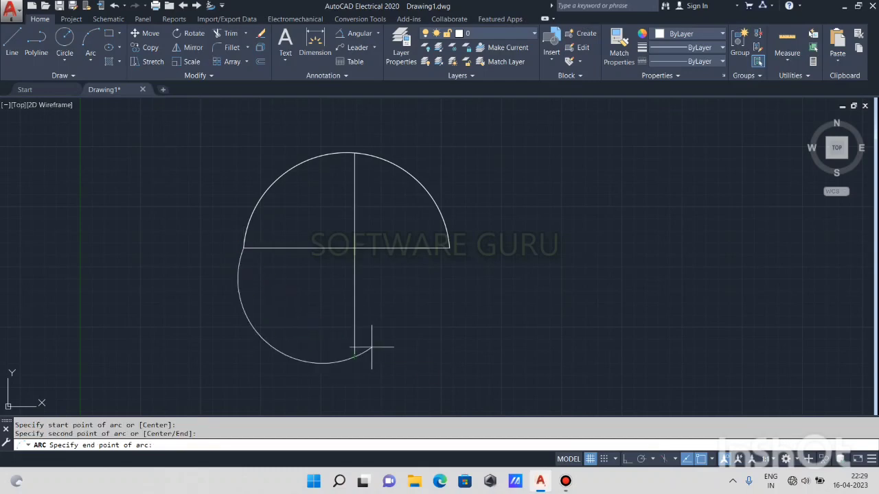
pyautogui.click(450, 247)
pyautogui.moveTo(379, 327); pyautogui.dragTo(351, 274, button='middle')
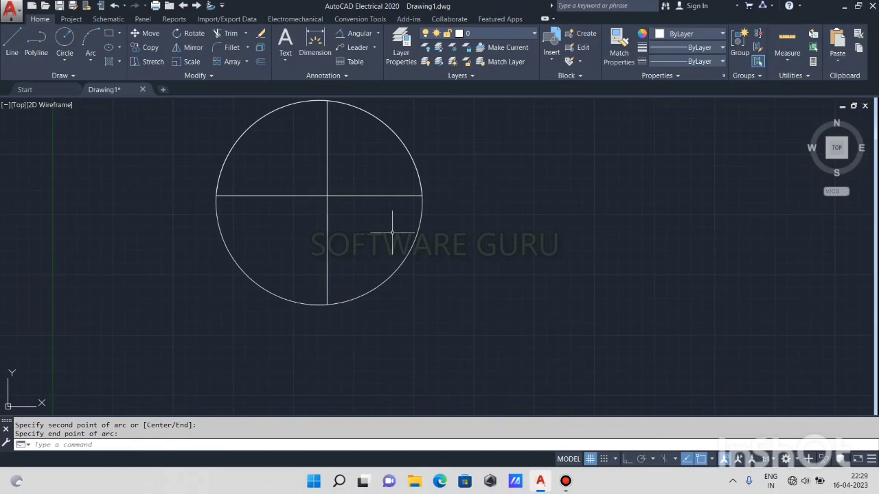
# Erase the lower arc below the horizontal line.
pyautogui.click(446, 234)
pyautogui.click(388, 265)
pyautogui.press('Delete')
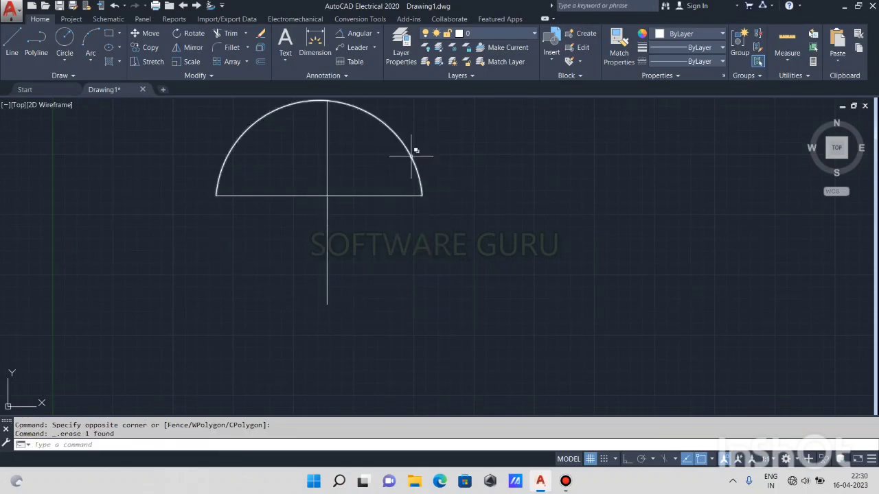
# Erase the two overlapping arcs above the horizontal line.
pyautogui.click(416, 138)
pyautogui.click(383, 167)
pyautogui.press('Delete')
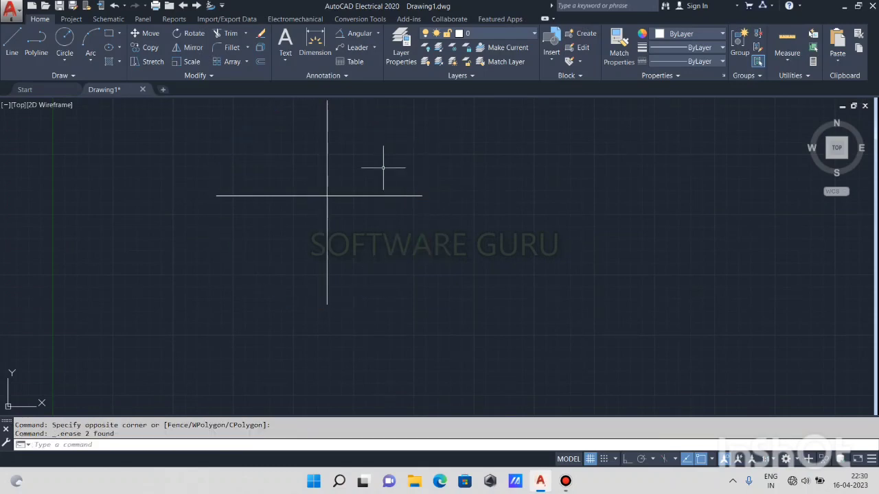
# Draw a 3-Point arc from the vertical line's lower end through the lines' intersection to the horizontal line's right end.
pyautogui.moveTo(355, 171); pyautogui.dragTo(336, 263, button='middle')
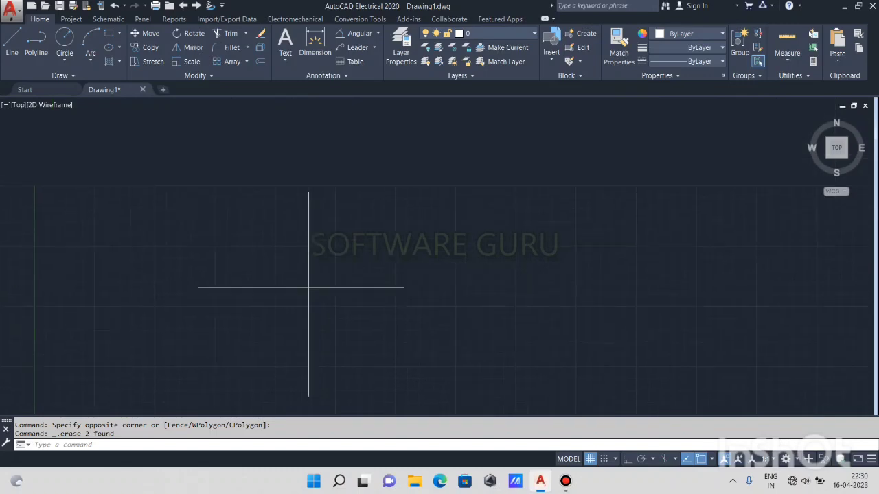
pyautogui.click(90, 42)
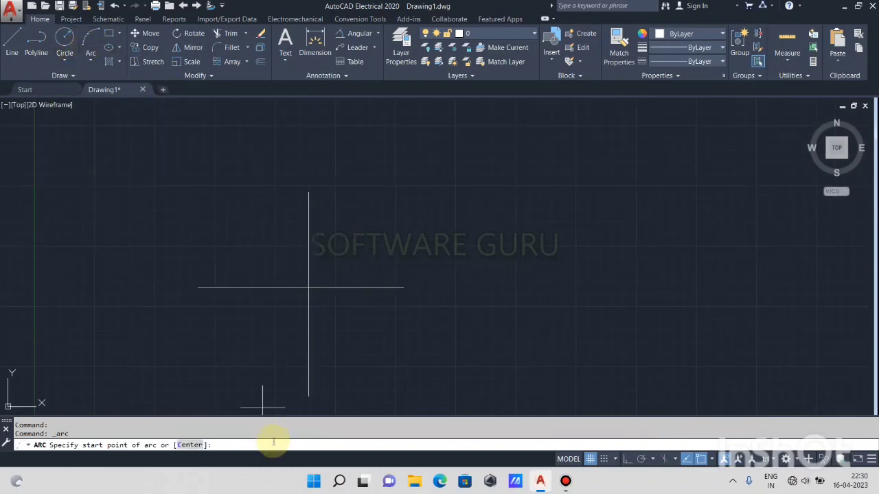
pyautogui.click(308, 397)
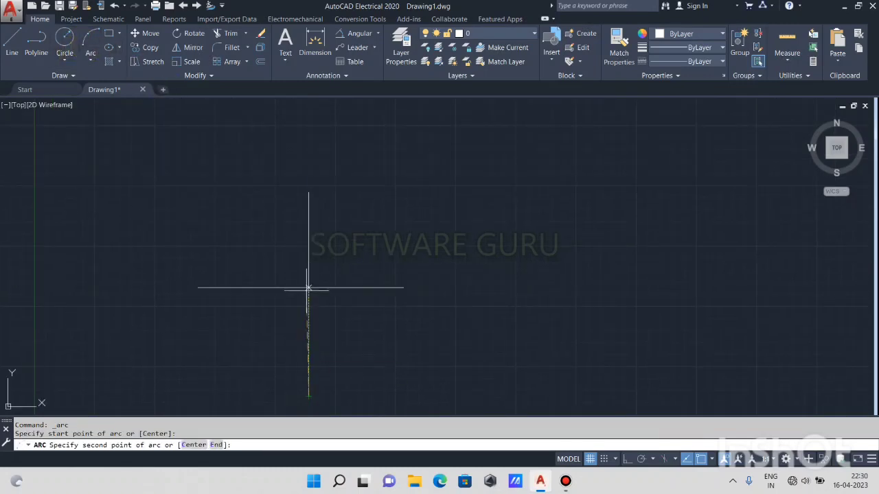
pyautogui.click(309, 288)
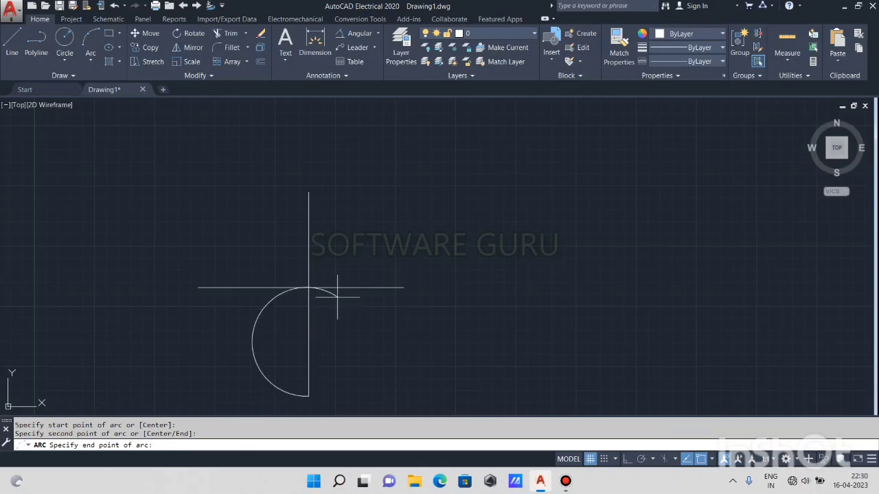
pyautogui.click(404, 287)
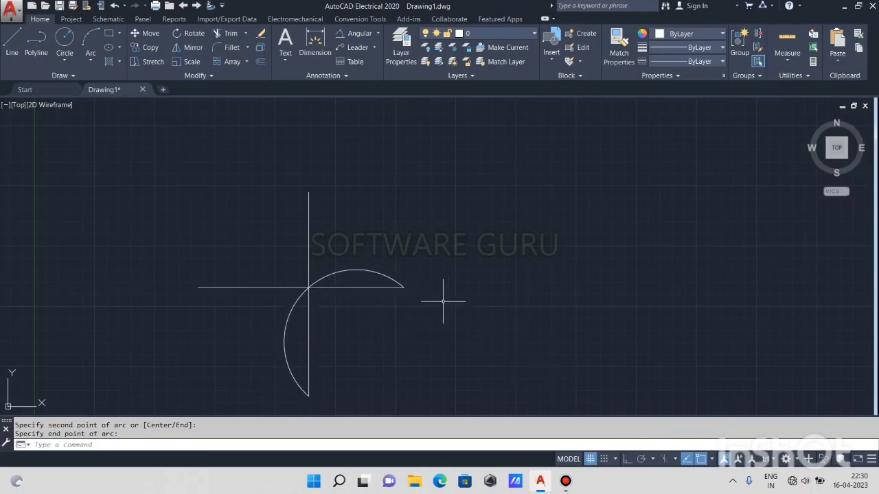
# Erase the 3-Point arc that passes through the intersection of the reference lines.
pyautogui.moveTo(443, 301)
pyautogui.mouseDown(button='middle')
pyautogui.moveTo(435, 308)
pyautogui.moveTo(461, 261)
pyautogui.moveTo(404, 202)
pyautogui.mouseUp(button='middle')
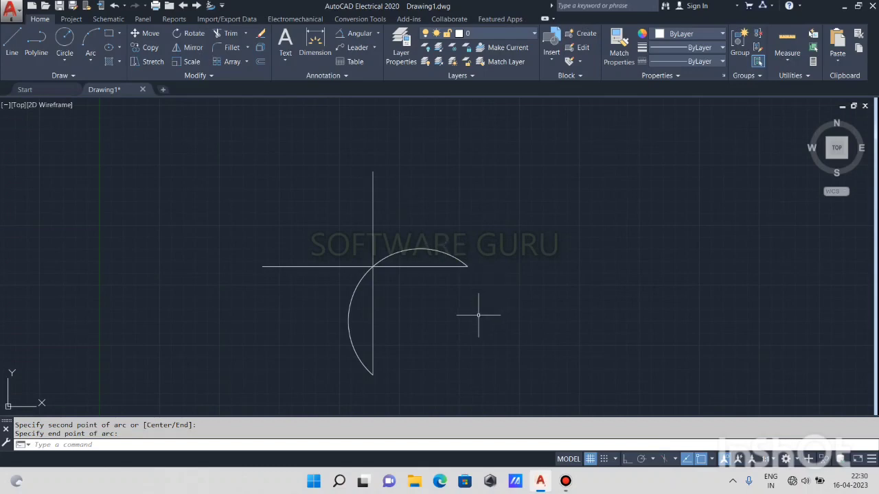
pyautogui.click(463, 220)
pyautogui.click(424, 252)
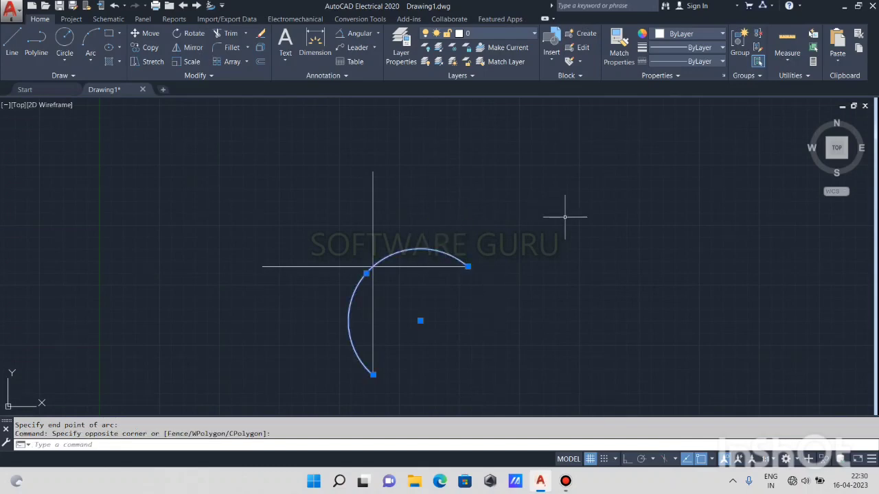
pyautogui.press('Delete')
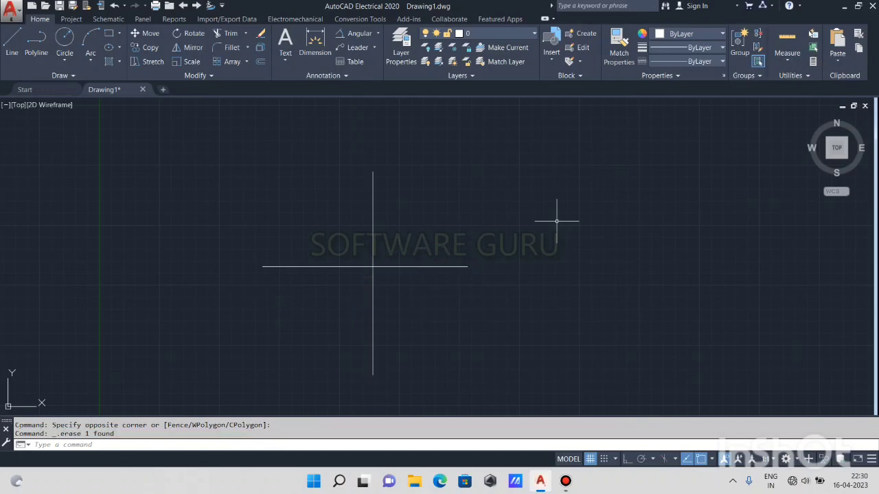
# Draw a Start, Center, End arc from the horizontal line's right end, centred on the intersection, ending at the vertical line's upper end.
pyautogui.click(88, 56)
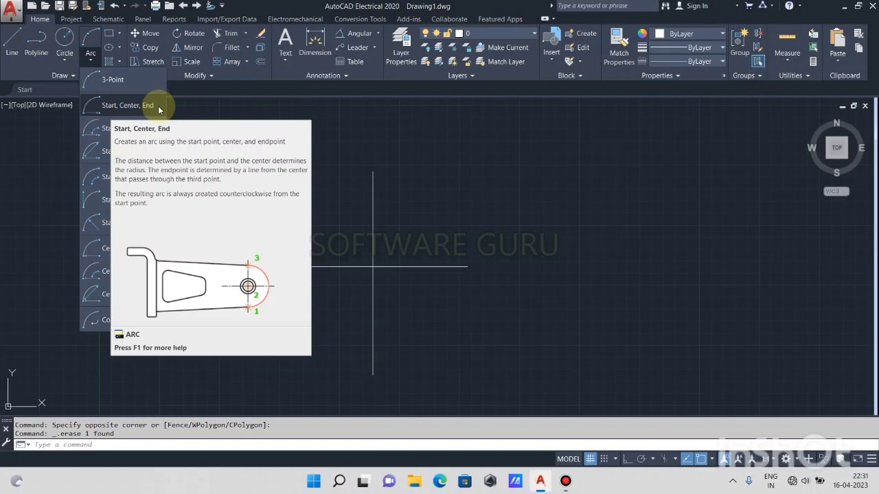
pyautogui.click(158, 106)
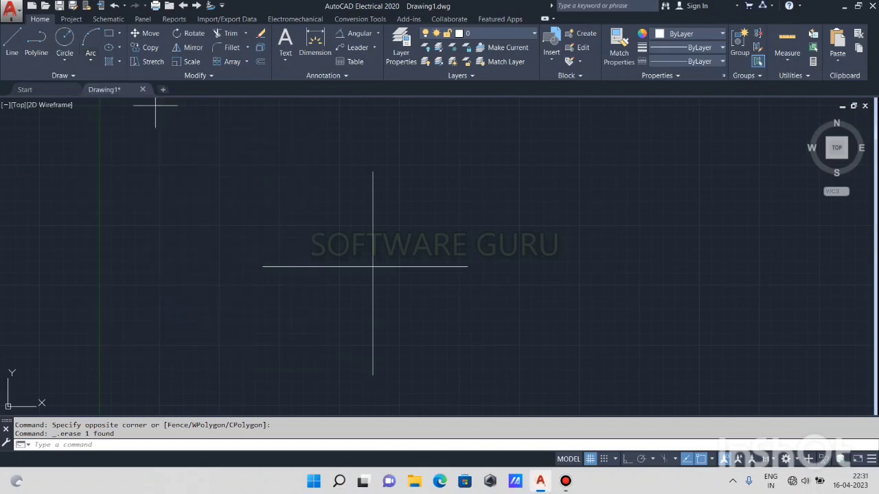
pyautogui.click(468, 266)
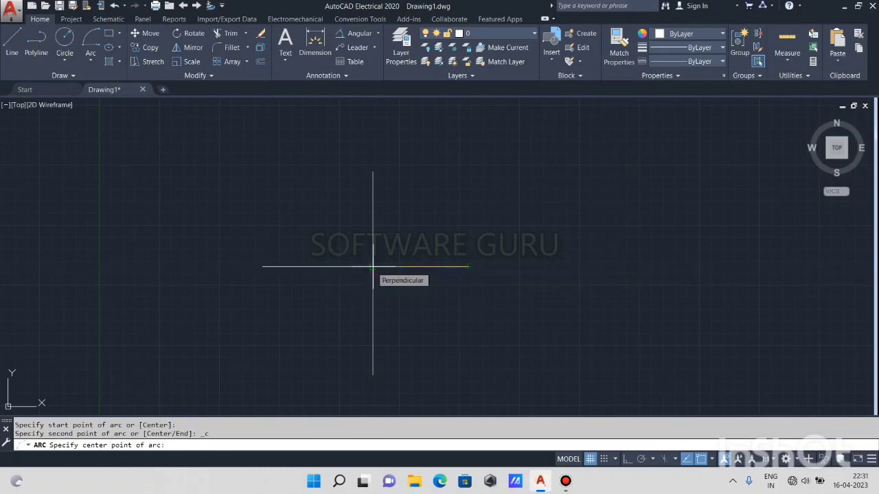
pyautogui.click(373, 267)
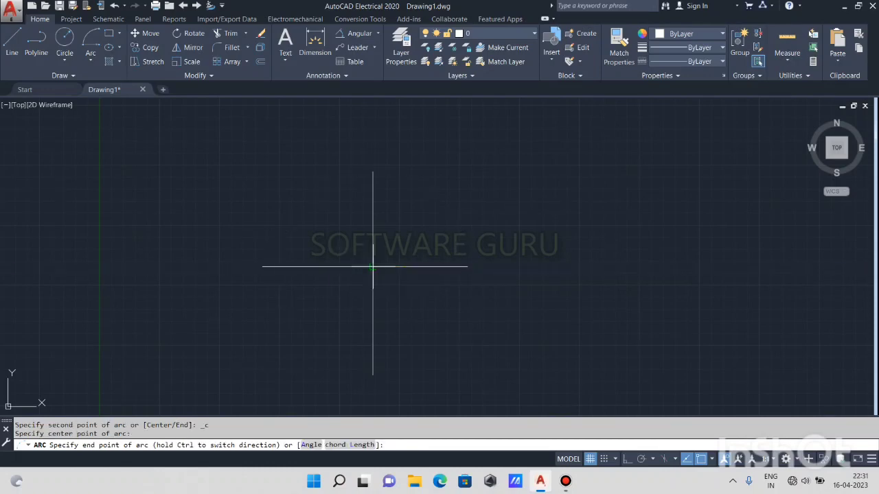
pyautogui.click(372, 171)
# Erase the quarter arc in the upper-right quadrant of the reference lines.
pyautogui.click(471, 199)
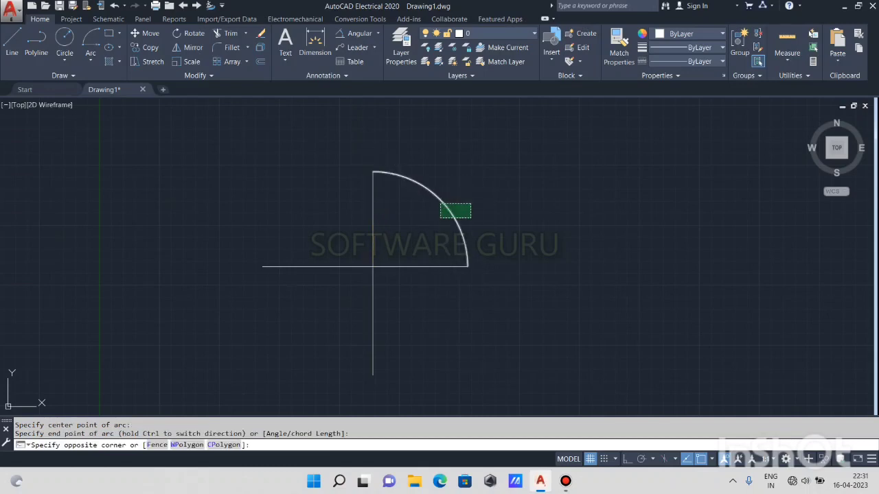
pyautogui.click(440, 218)
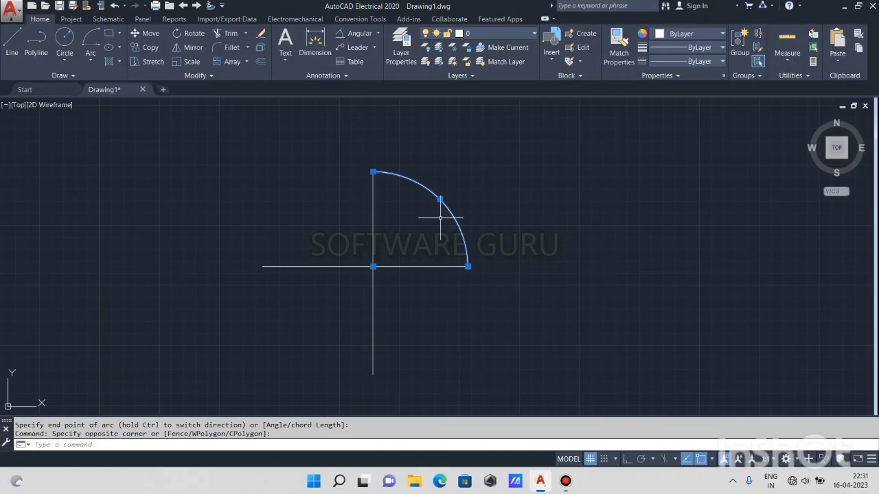
pyautogui.press('Delete')
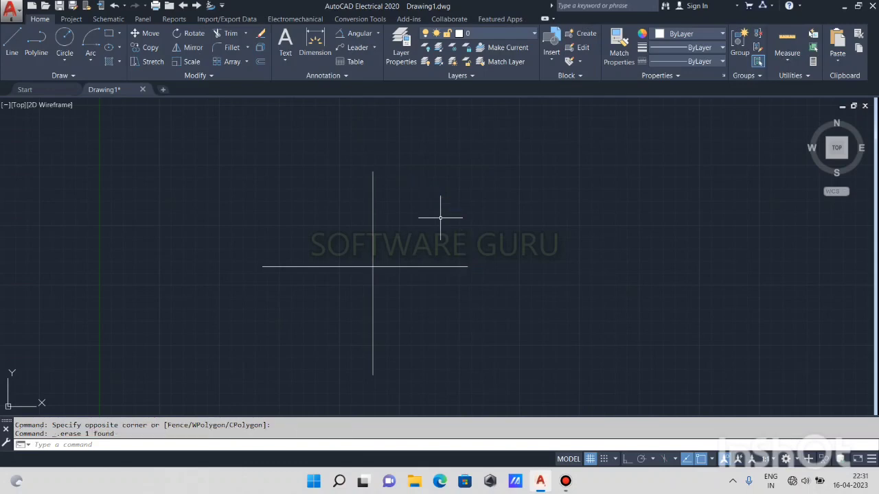
pyautogui.write('c')
pyautogui.press('Return')
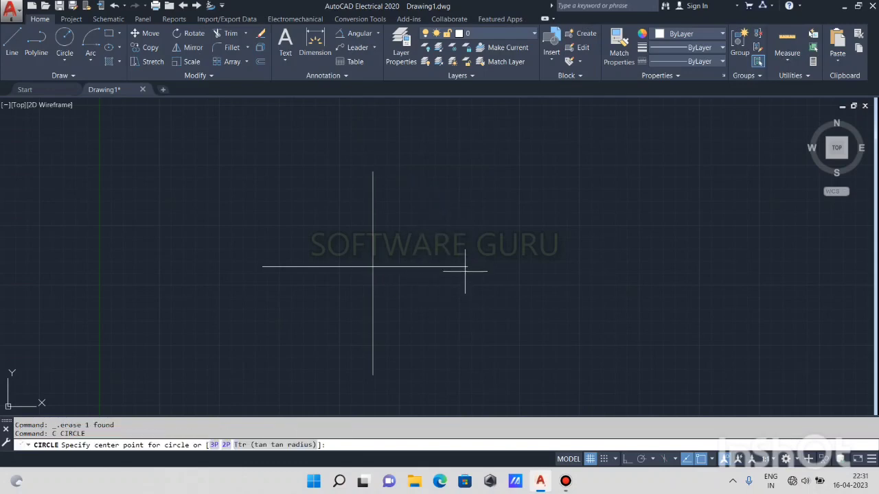
pyautogui.click(468, 266)
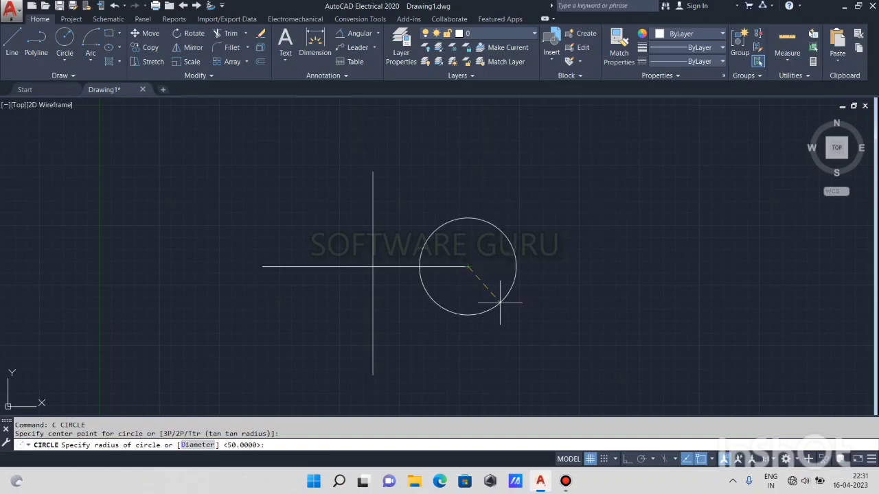
pyautogui.press('F8')
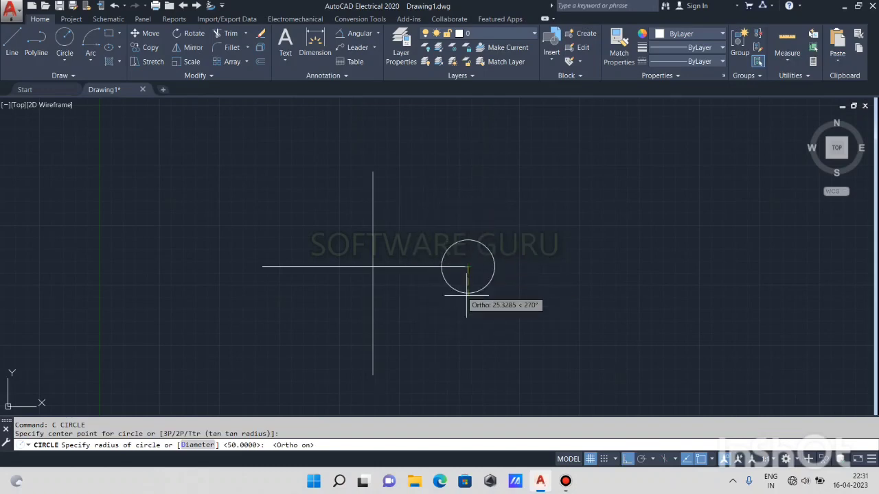
pyautogui.press('Escape')
# Draw a Start, Center, End arc from the horizontal line's right end, centred on the intersection, ending midway through the upper-right quadrant with Ortho off.
pyautogui.click(96, 39)
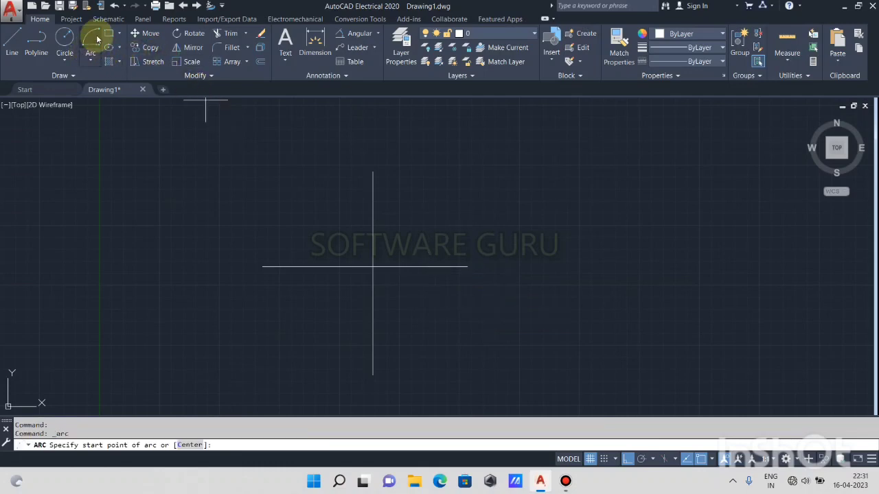
pyautogui.click(468, 266)
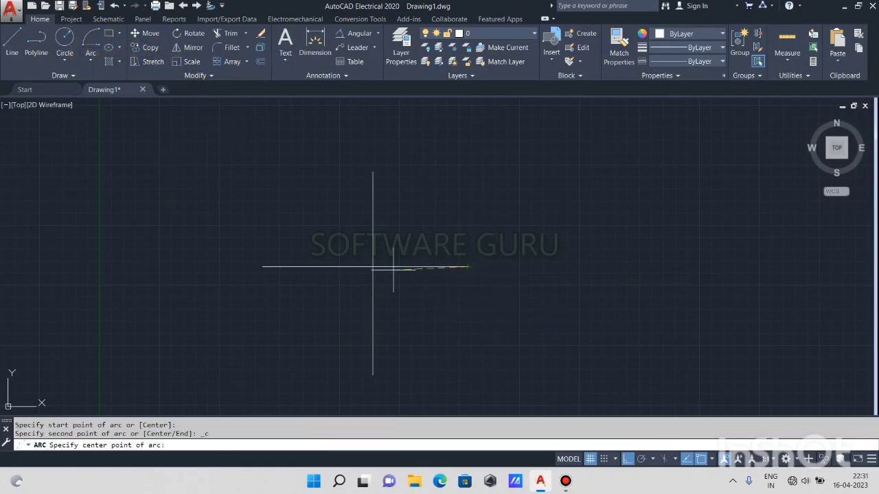
pyautogui.click(372, 267)
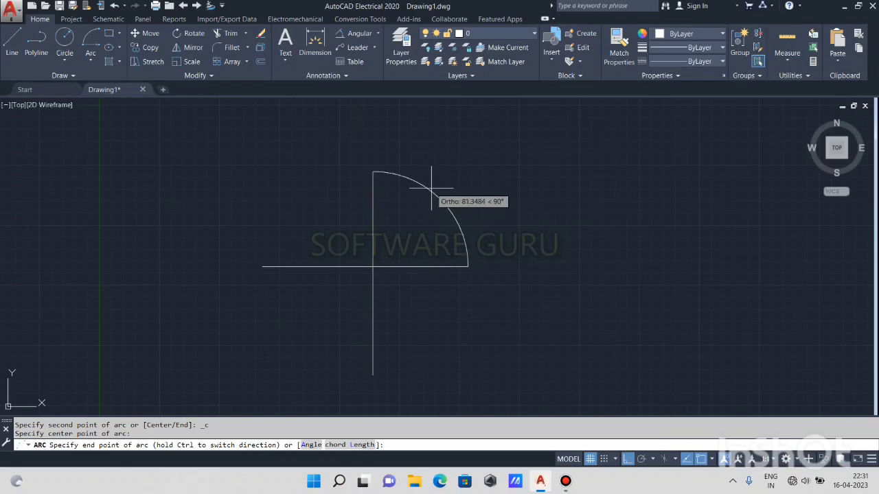
pyautogui.press('F8')
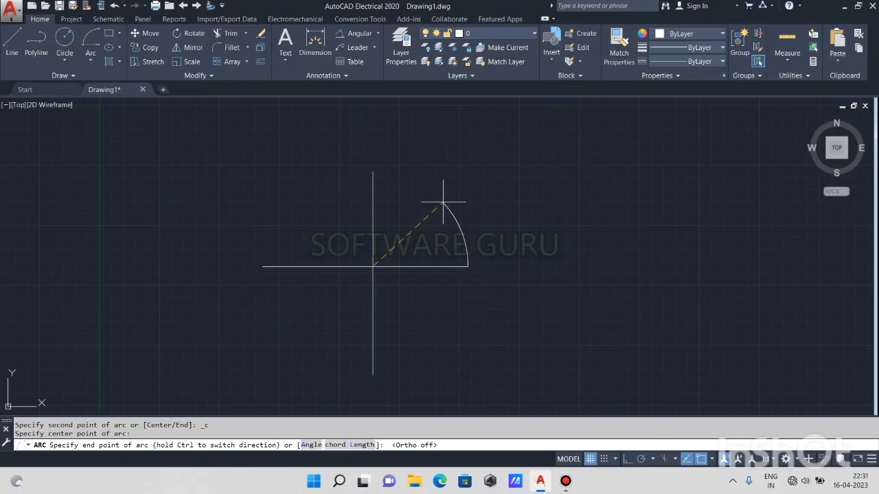
pyautogui.click(443, 203)
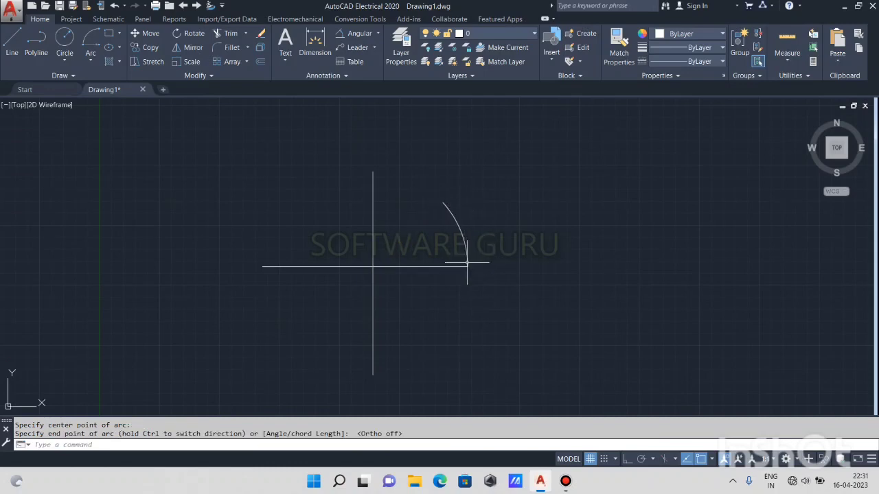
# Erase the short arc rising from the horizontal line's right end.
pyautogui.click(471, 229)
pyautogui.click(455, 236)
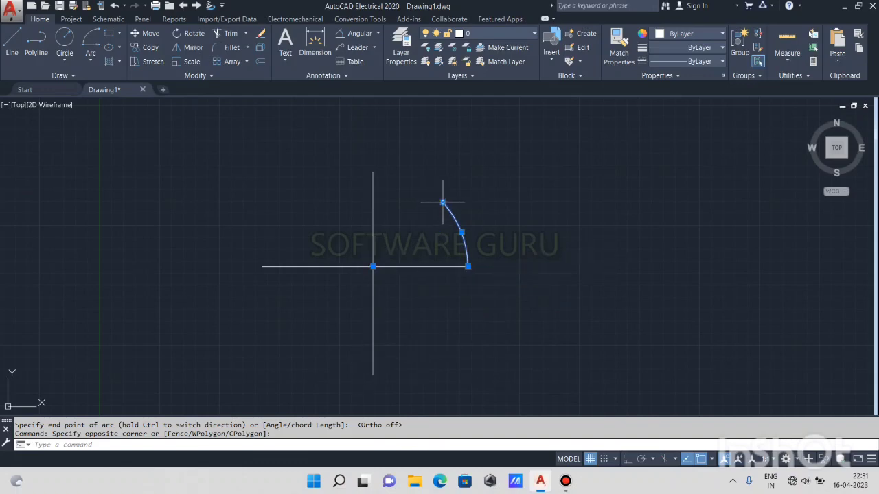
pyautogui.press('Delete')
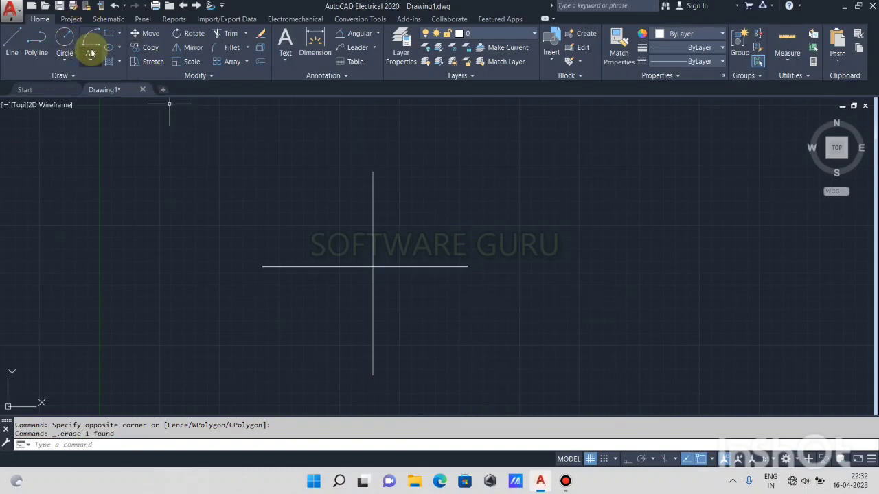
# Draw a Start, Center, End arc from the horizontal line's right end, centred on the intersection, sweeping counterclockwise into the lower-left quadrant.
pyautogui.click(90, 57)
pyautogui.click(124, 108)
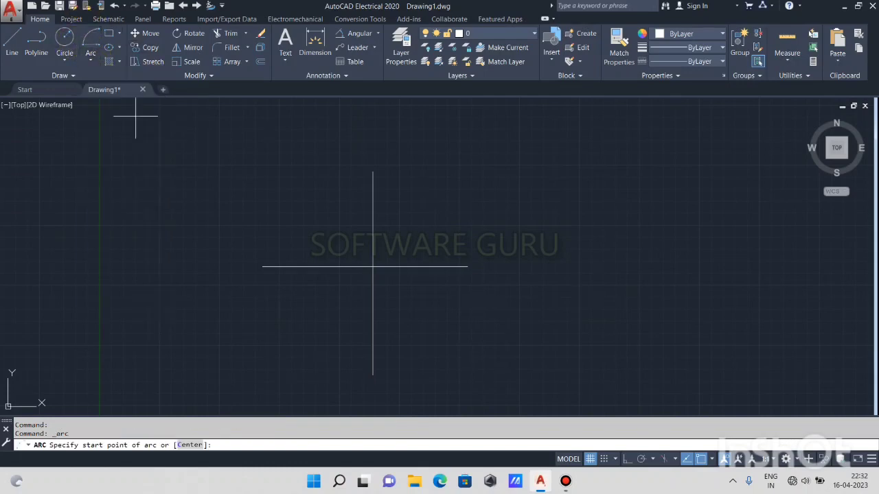
pyautogui.click(467, 267)
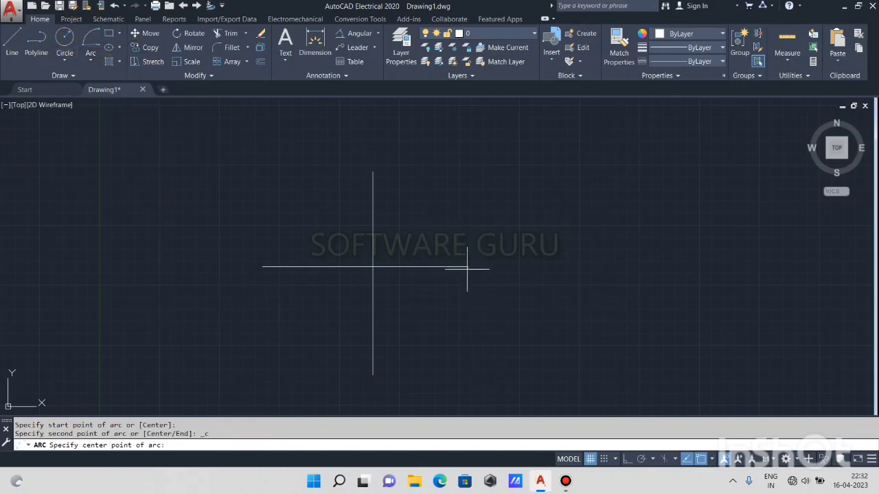
pyautogui.click(373, 267)
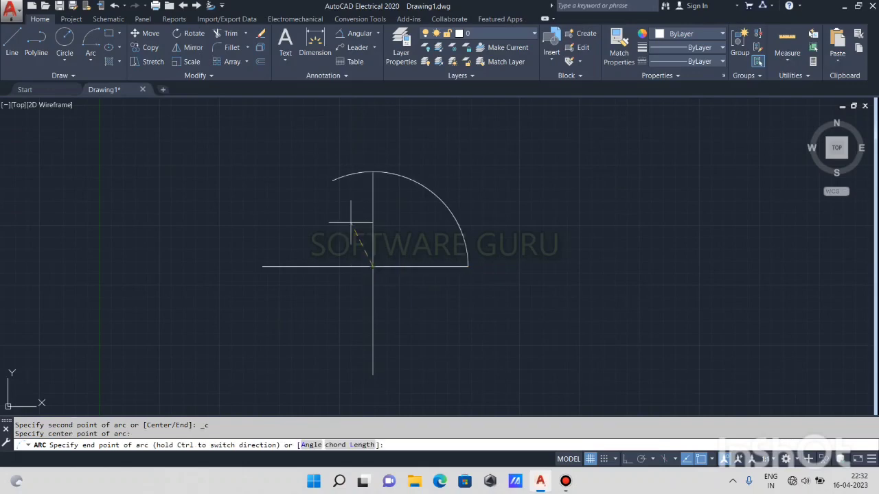
pyautogui.click(294, 318)
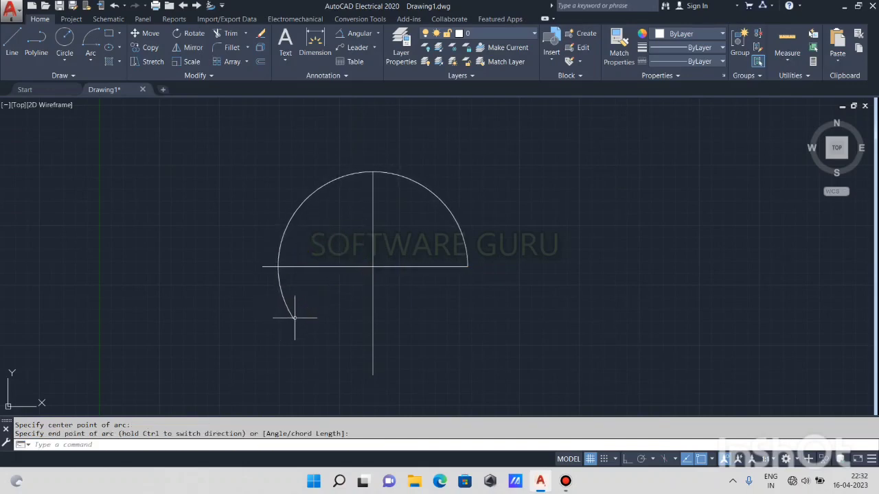
# Erase the large arc that sweeps past the horizontal line into the lower-left quadrant.
pyautogui.click(461, 210)
pyautogui.click(428, 233)
pyautogui.press('Delete')
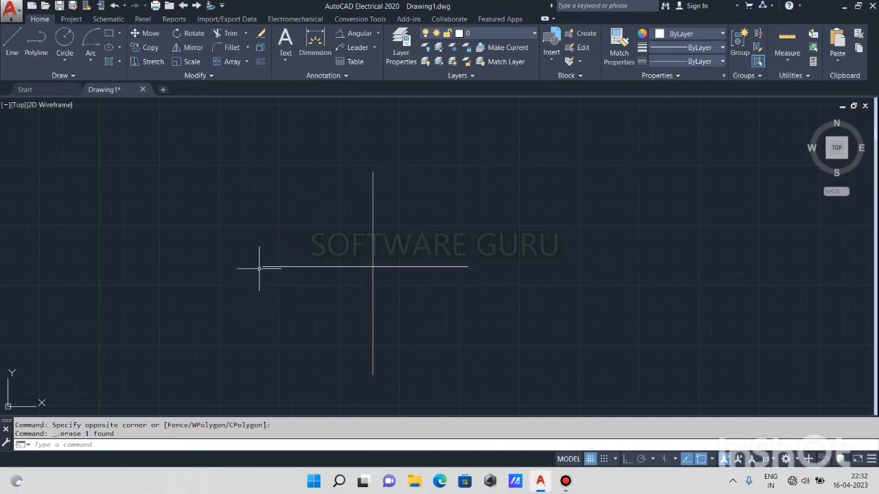
# Draw a Start, Center, End arc from the horizontal line's left end, centred on the intersection, to the vertical line's lower end, and select it.
pyautogui.click(91, 61)
pyautogui.click(127, 105)
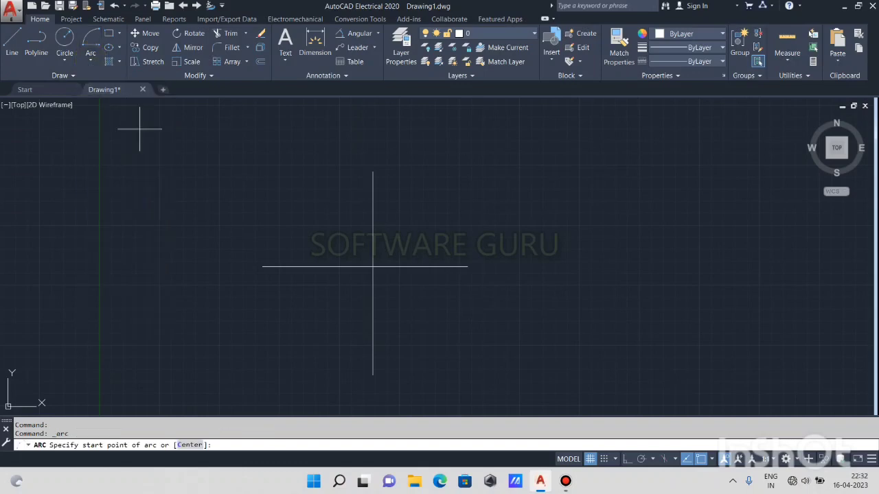
pyautogui.click(265, 267)
pyautogui.click(373, 267)
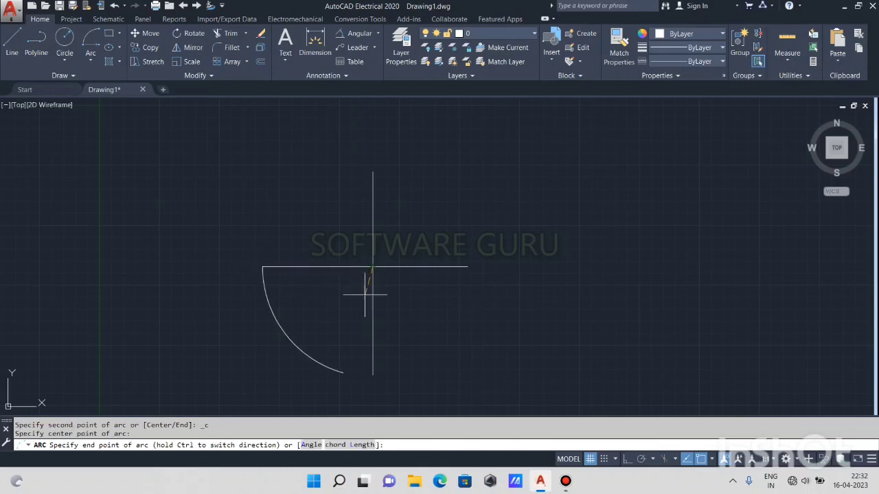
pyautogui.click(373, 376)
pyautogui.click(345, 346)
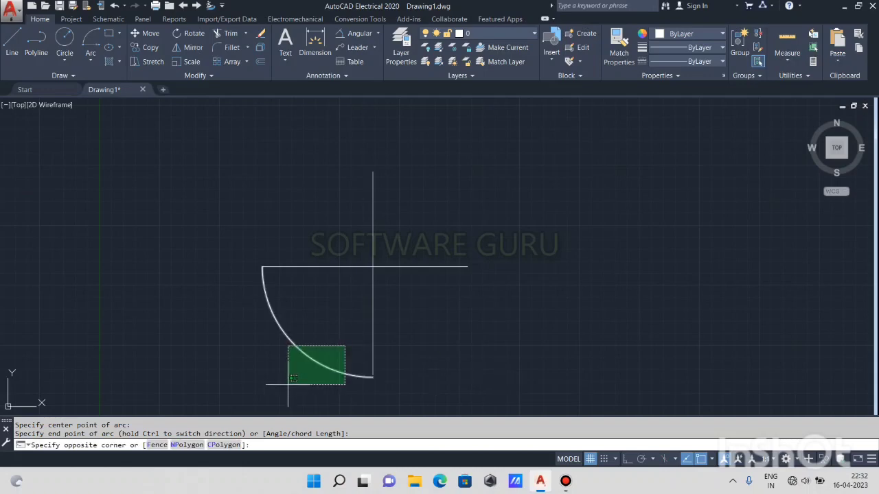
pyautogui.click(290, 389)
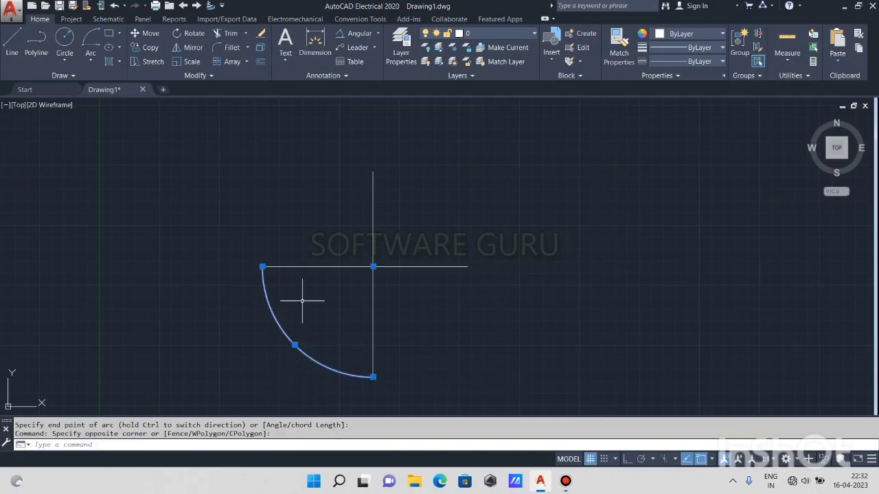
# Erase the quarter arc in the lower-left quadrant, leaving the two crossing lines.
pyautogui.press('Escape')
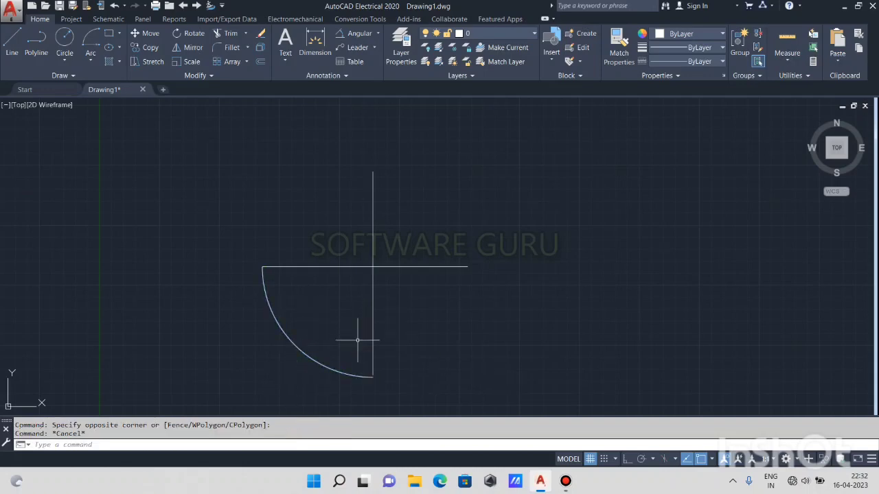
pyautogui.click(328, 315)
pyautogui.click(272, 372)
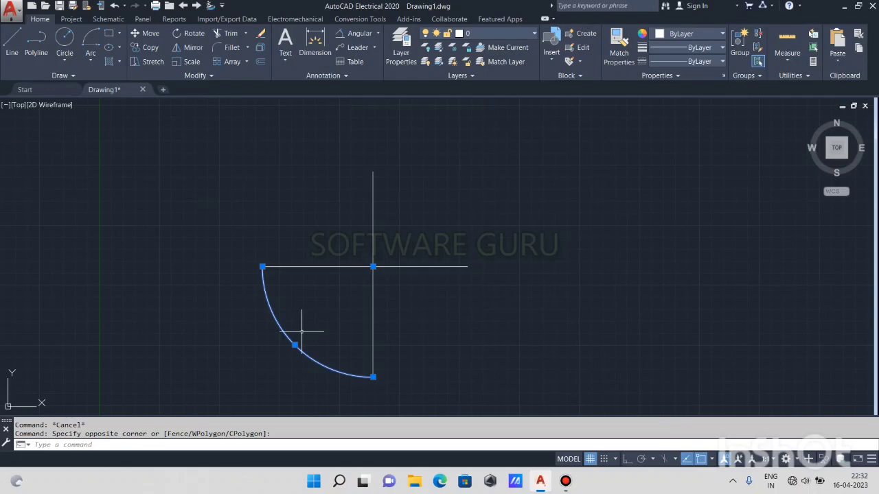
pyautogui.press('Delete')
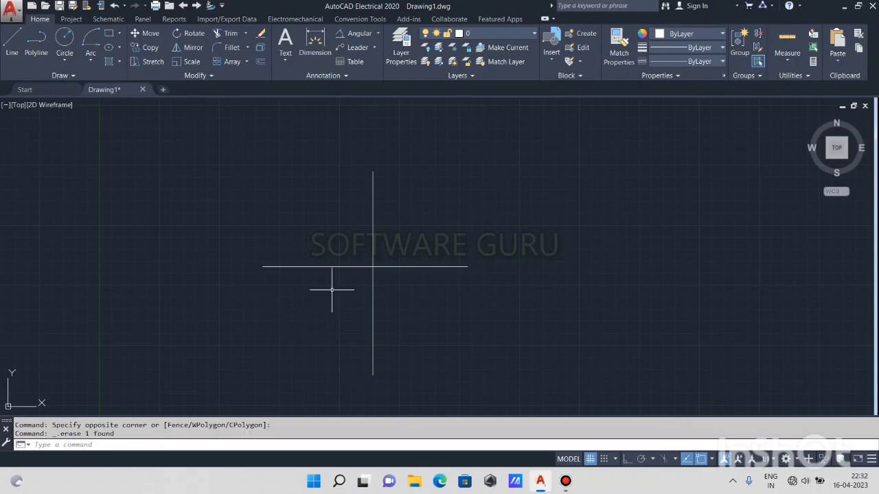
# Draw a Start, Center, End arc from the horizontal line's left end, centred on the intersection, to the vertical line's lower end.
pyautogui.click(90, 60)
pyautogui.click(127, 106)
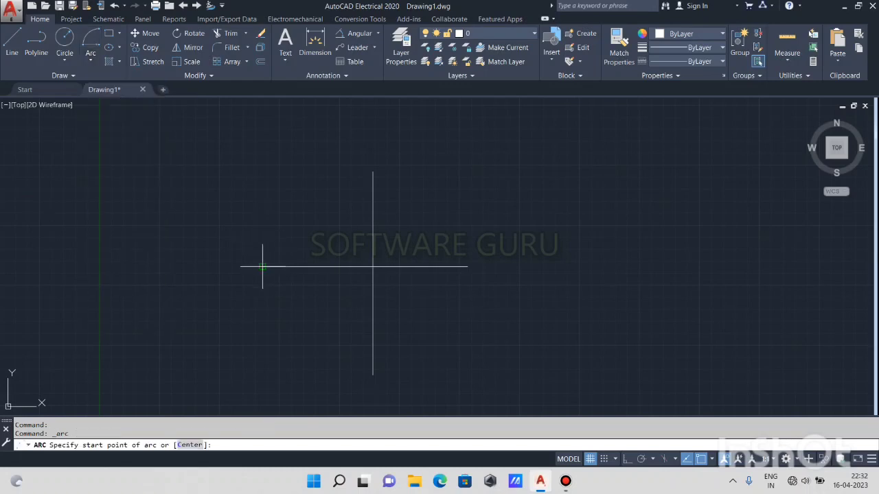
pyautogui.click(263, 266)
pyautogui.click(373, 267)
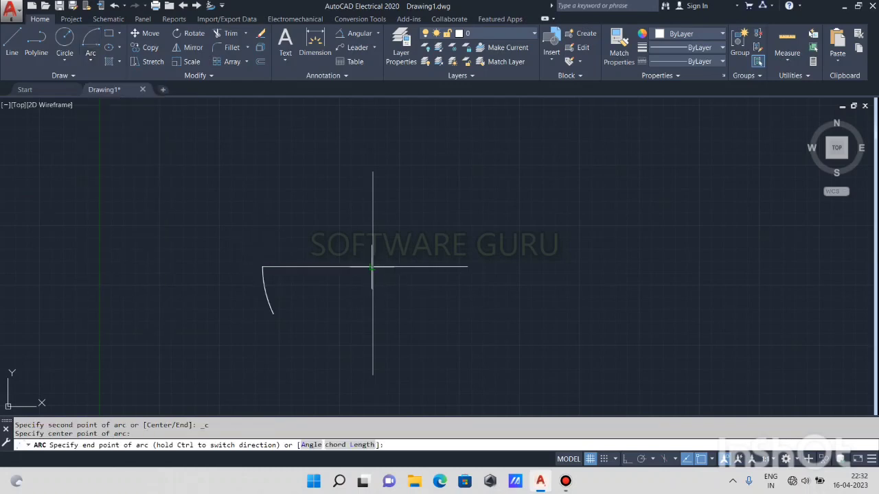
pyautogui.click(372, 374)
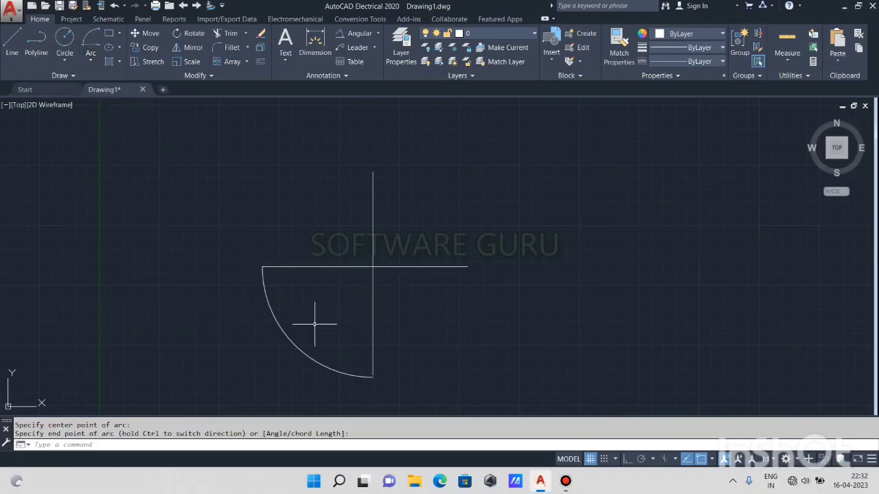
# Erase the redrawn quarter arc between the horizontal line's left end and the vertical line's lower end.
pyautogui.click(319, 302)
pyautogui.click(216, 370)
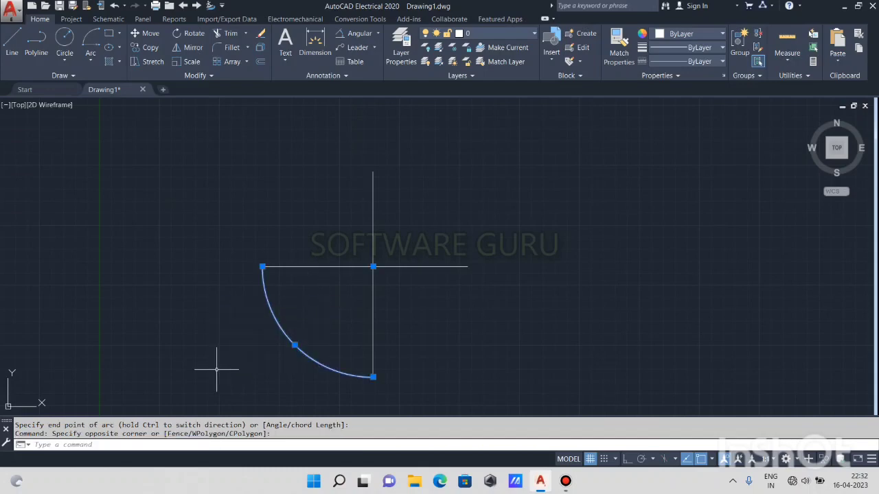
pyautogui.press('Delete')
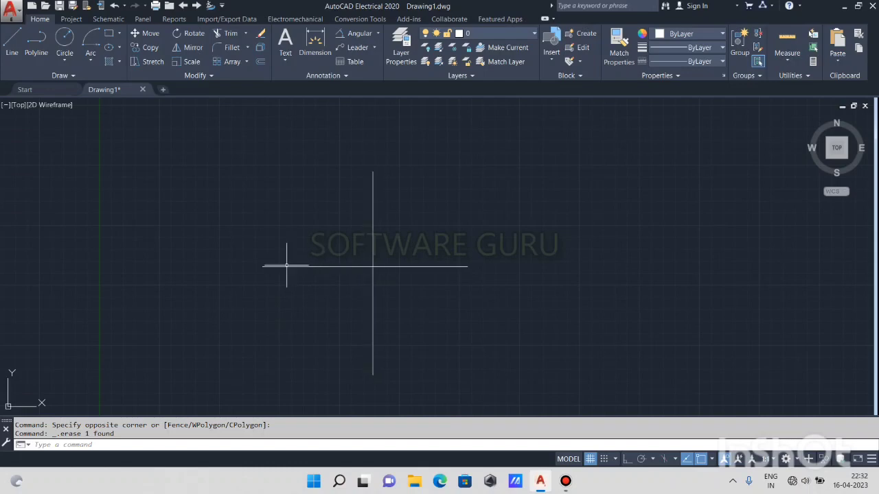
# Draw a Start, Center, End arc from the vertical line's lower end, centred on the intersection, counterclockwise to the horizontal line's left end.
pyautogui.click(91, 57)
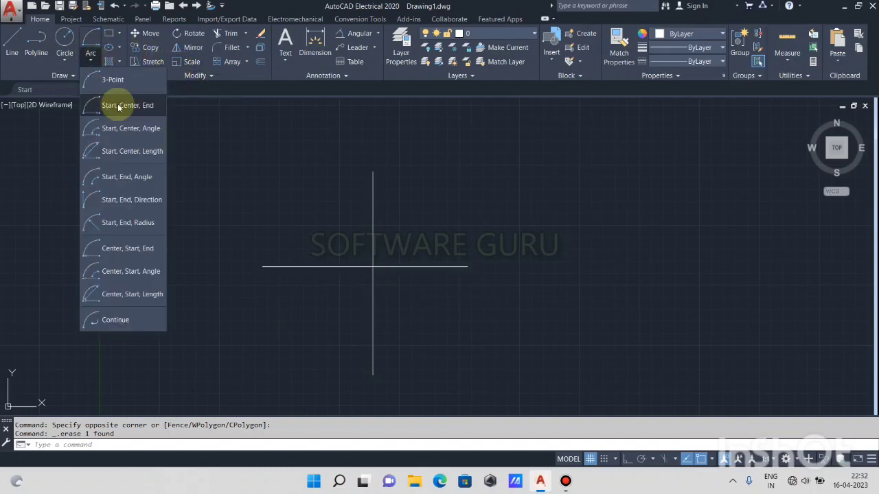
pyautogui.click(114, 106)
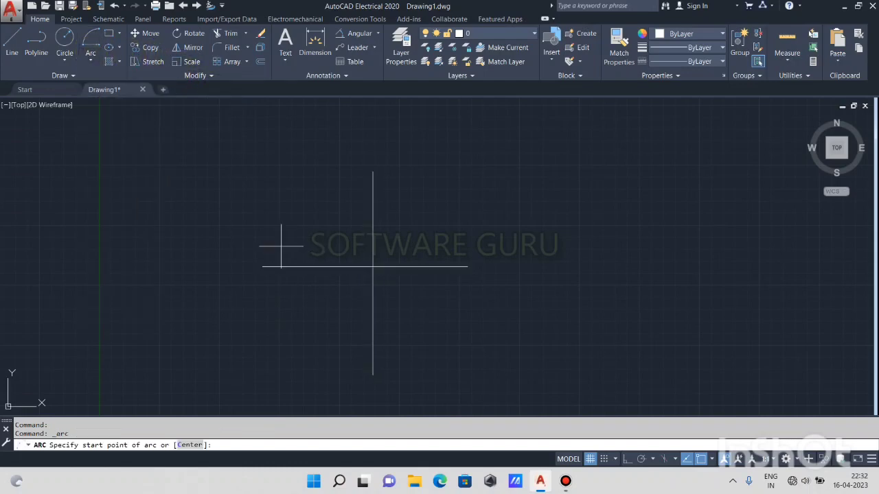
pyautogui.click(372, 374)
pyautogui.click(372, 267)
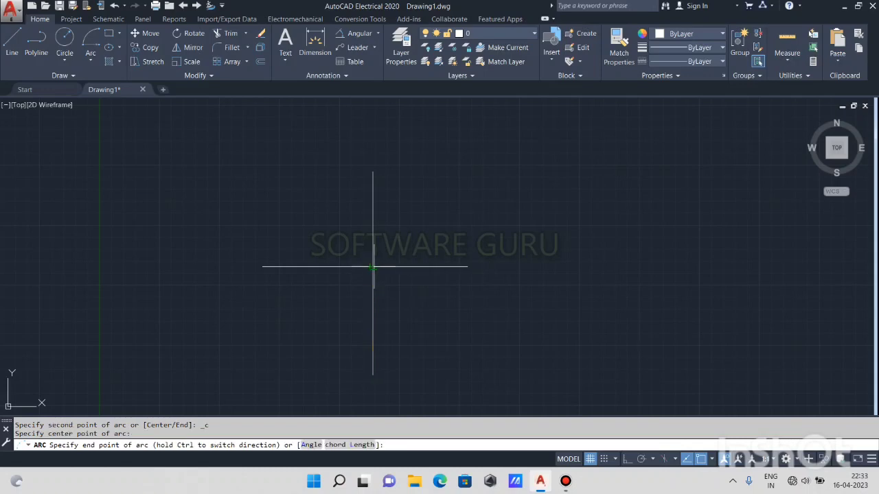
pyautogui.click(264, 267)
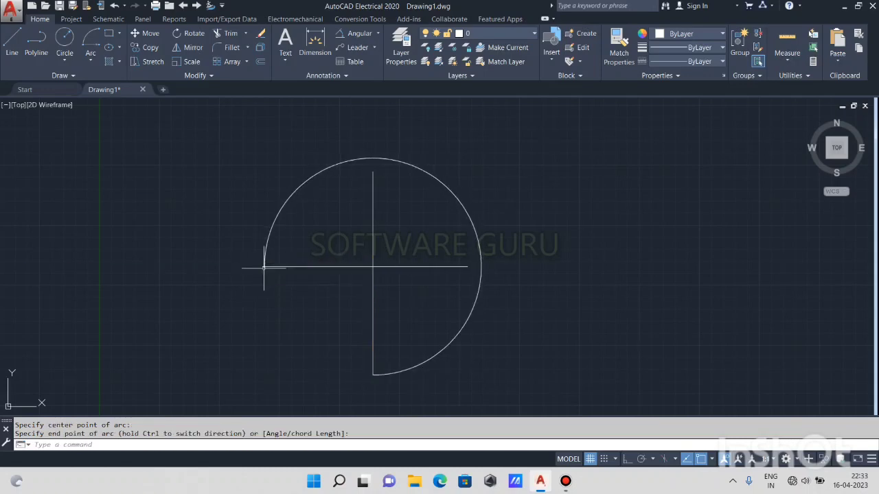
pyautogui.press('Escape')
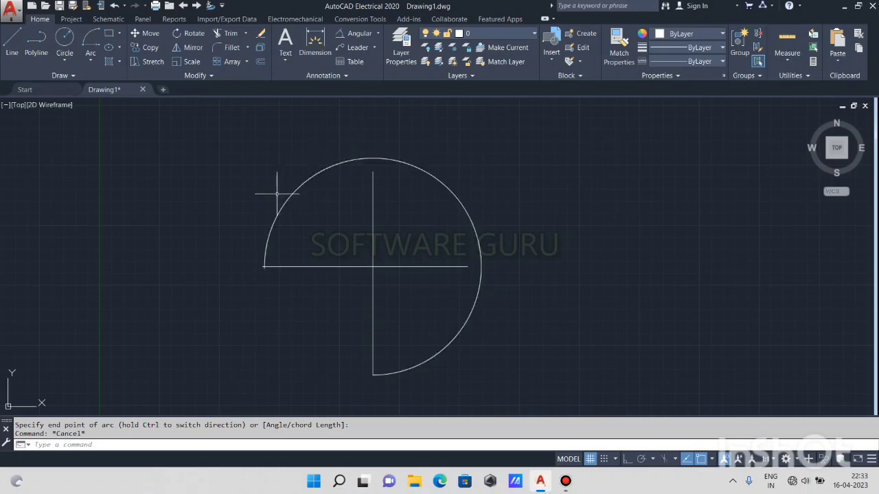
# Erase the three-quarter arc around the crossing lines.
pyautogui.click(479, 329)
pyautogui.click(445, 312)
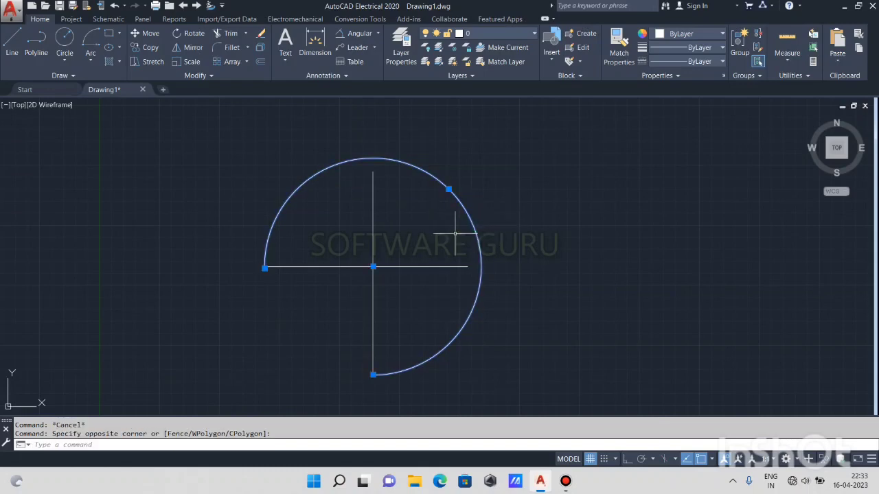
pyautogui.press('Delete')
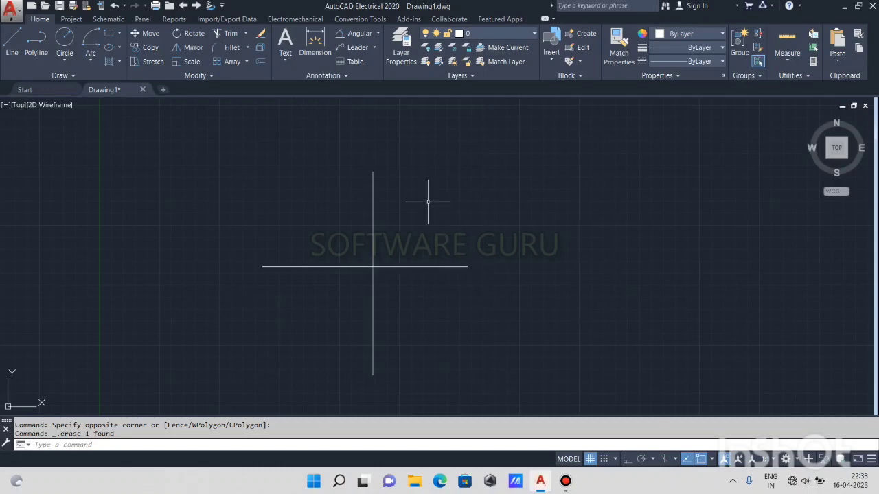
# Draw a Start, Center, End arc from the horizontal line's right end, centred on the intersection, ending partway up the upper-right quadrant.
pyautogui.click(92, 61)
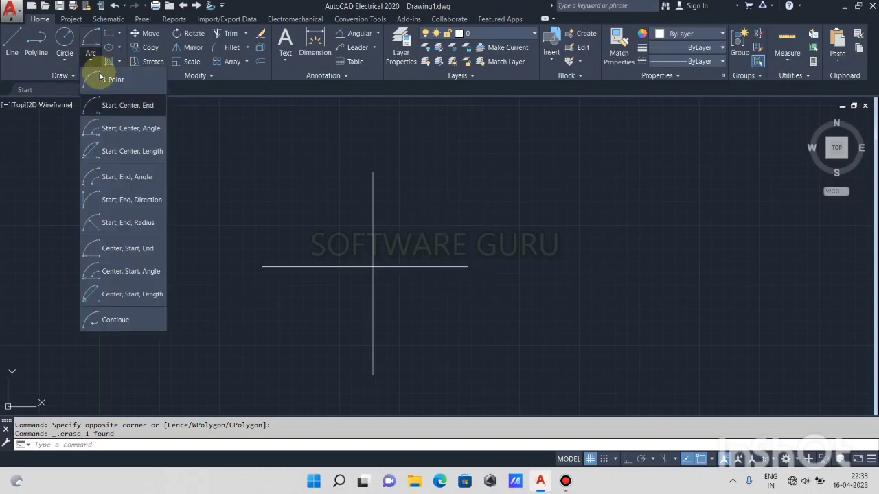
pyautogui.click(125, 105)
pyautogui.click(467, 266)
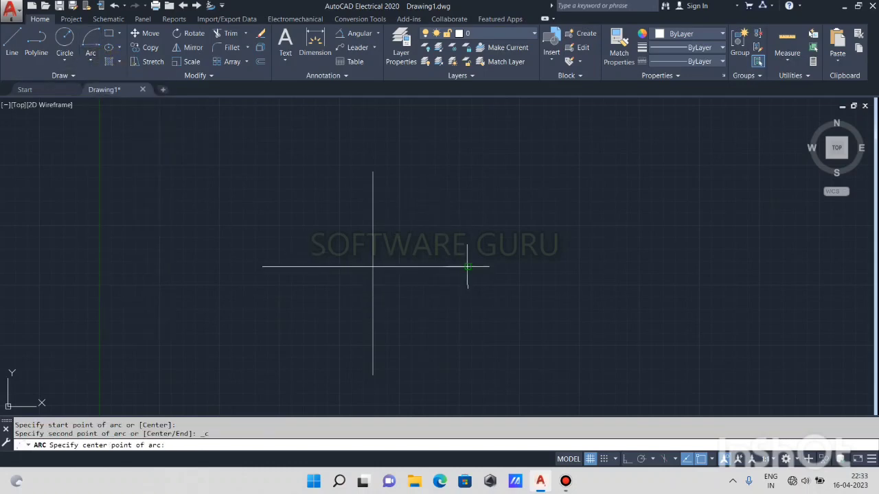
pyautogui.click(372, 266)
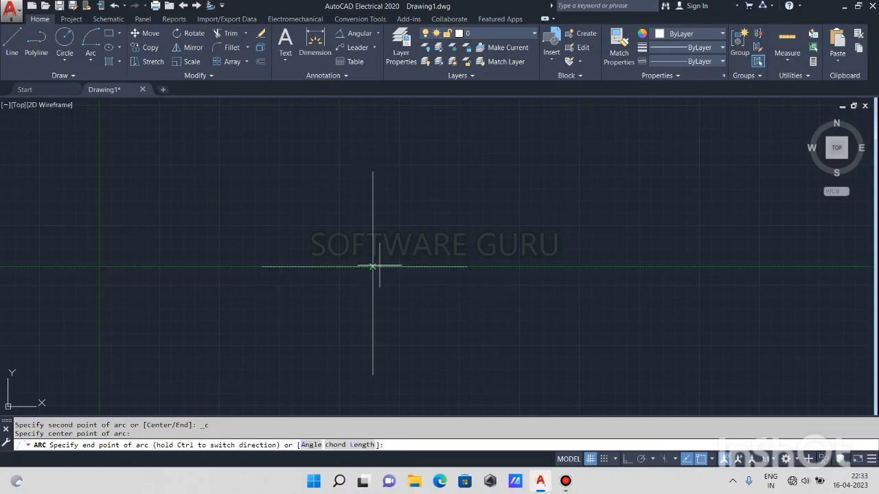
pyautogui.click(433, 197)
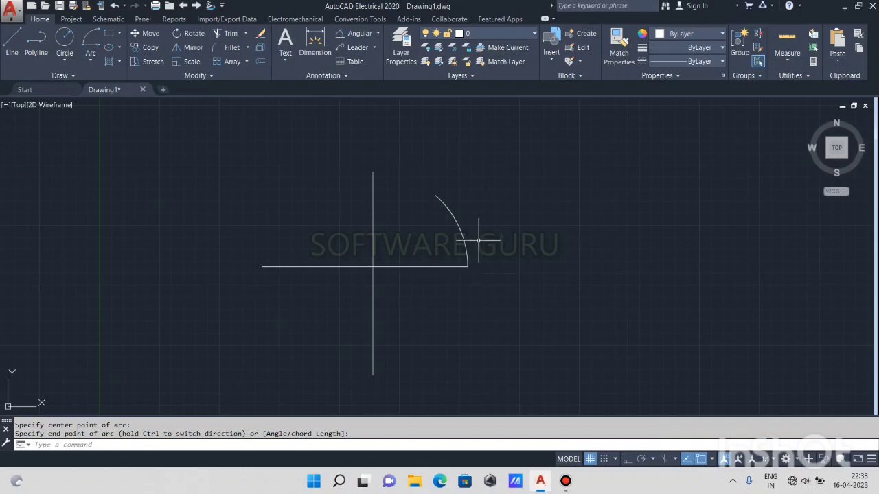
# Erase the short arc in the upper-right quadrant.
pyautogui.click(474, 214)
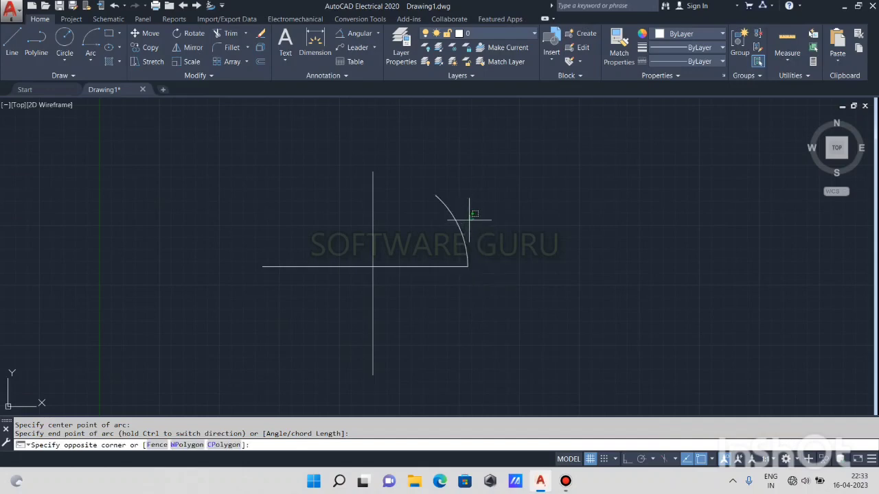
pyautogui.click(468, 205)
pyautogui.click(470, 221)
pyautogui.click(446, 232)
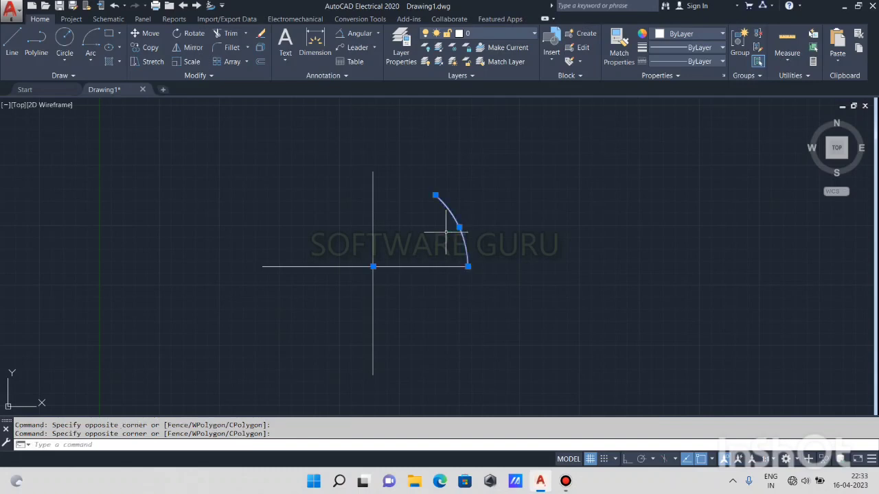
pyautogui.press('Delete')
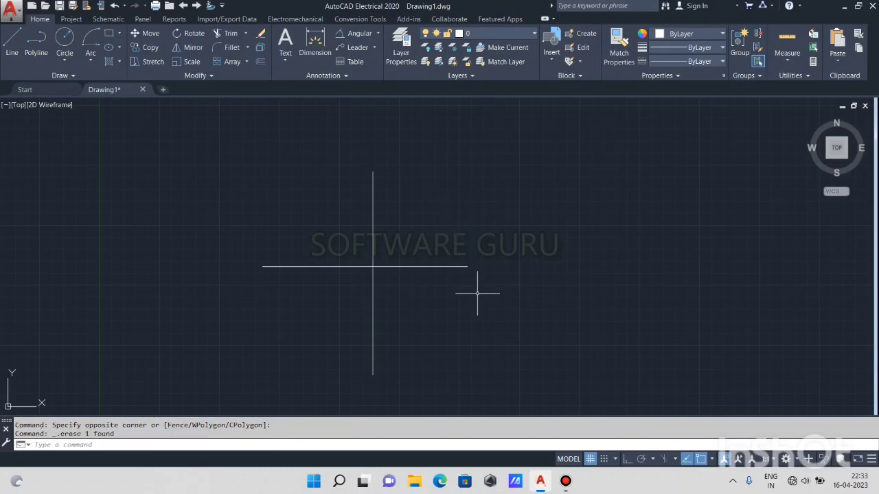
# Draw a 3-Point arc from the horizontal line's right end through the vertical line's upper end to its left end, and erase it.
pyautogui.write('A')
pyautogui.press('Return')
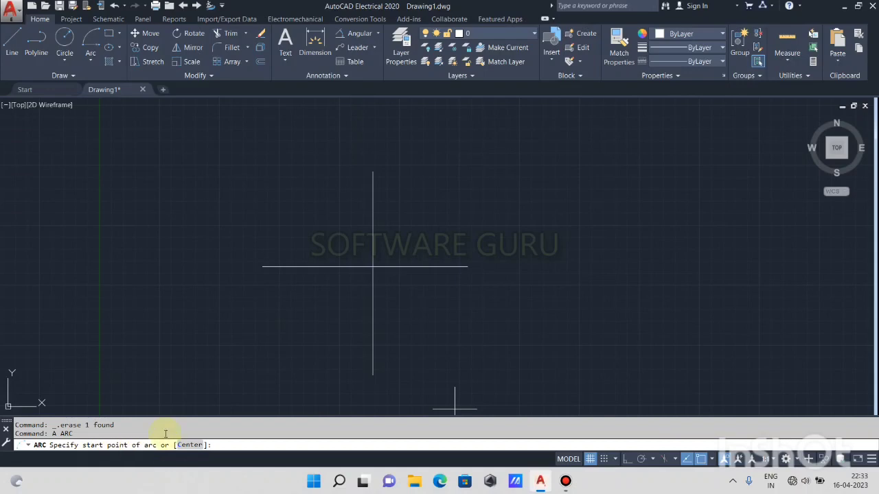
pyautogui.click(467, 268)
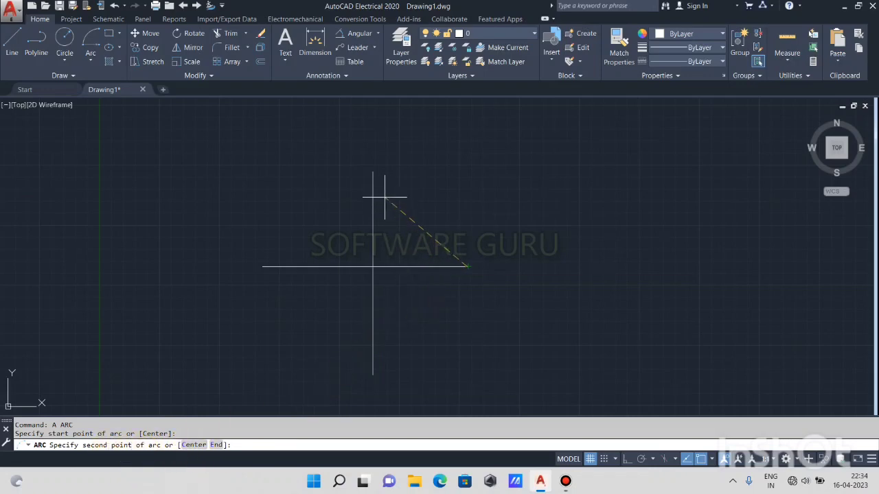
pyautogui.click(92, 57)
pyautogui.click(95, 59)
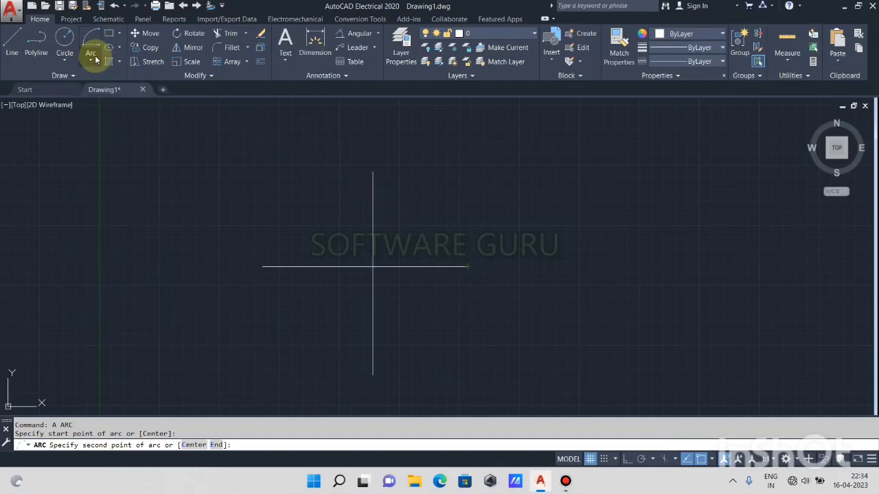
pyautogui.click(373, 172)
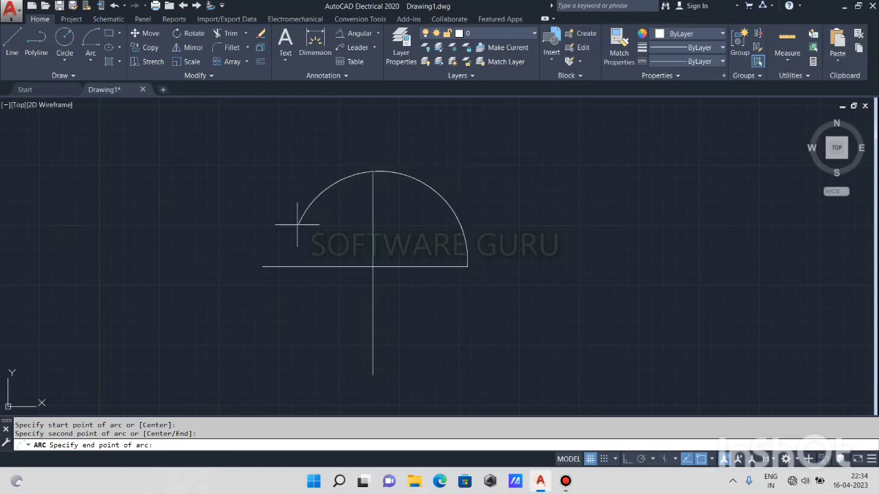
pyautogui.click(262, 265)
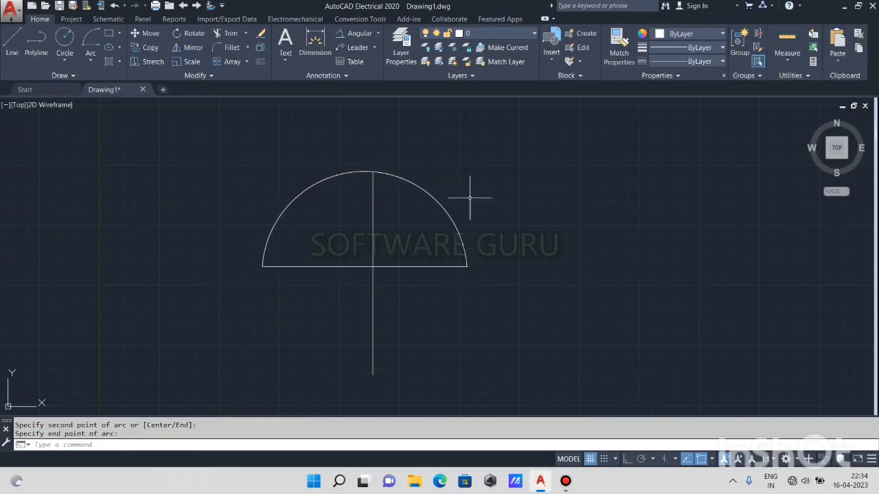
pyautogui.moveTo(470, 197); pyautogui.dragTo(427, 230)
pyautogui.press('Delete')
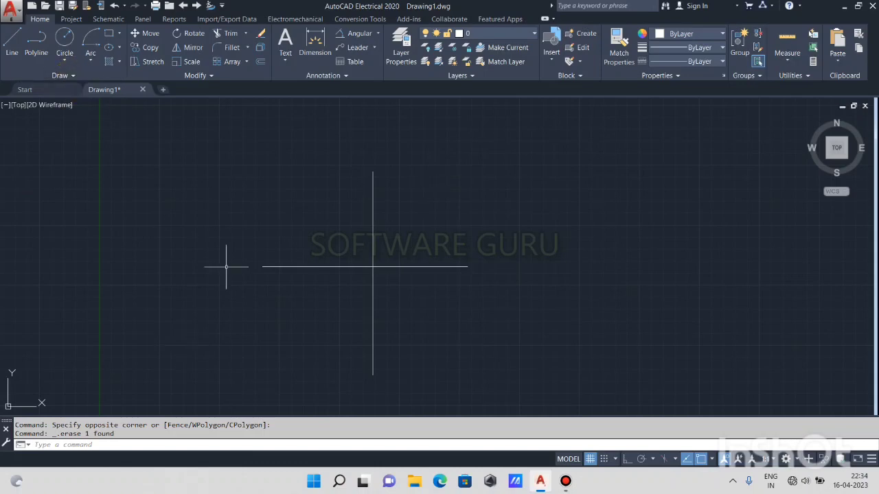
# Draw an inward-curving 3-Point arc from the horizontal line's right end through the upper-right quadrant to the vertical line's upper end.
pyautogui.press('Return')
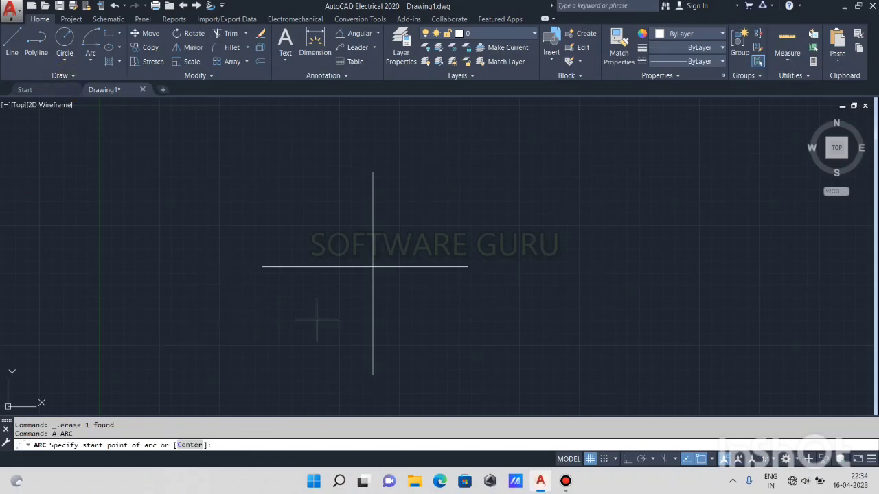
pyautogui.click(468, 267)
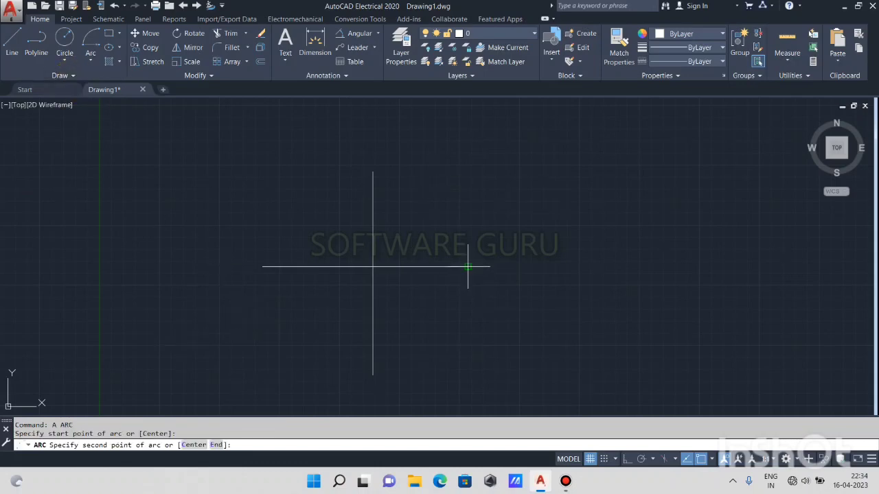
pyautogui.click(401, 237)
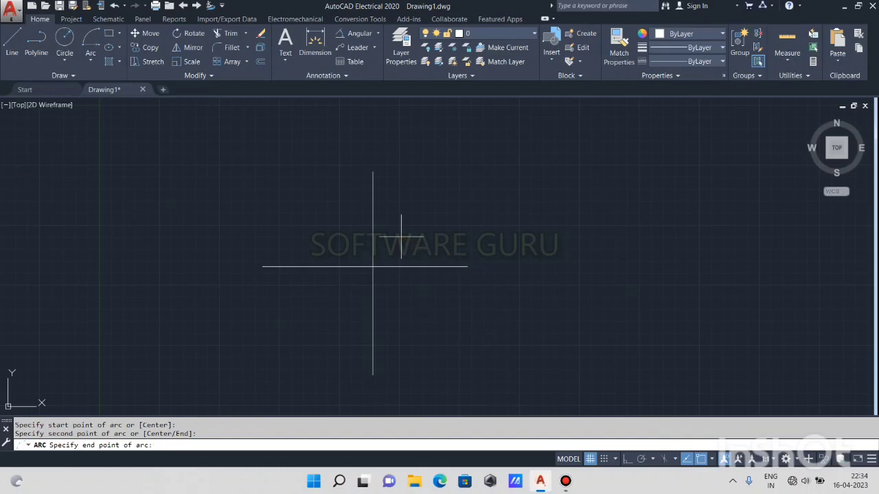
pyautogui.click(372, 172)
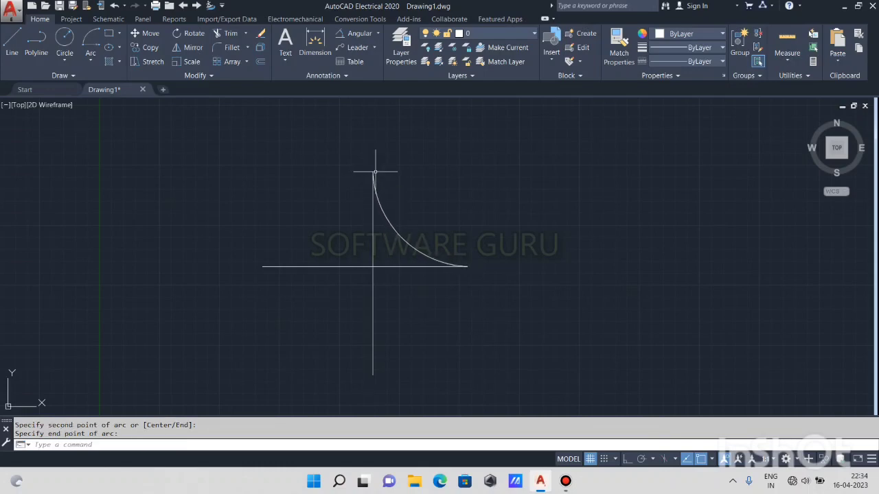
# Erase the inward-curving arc in the upper-right quadrant.
pyautogui.click(403, 239)
pyautogui.click(405, 235)
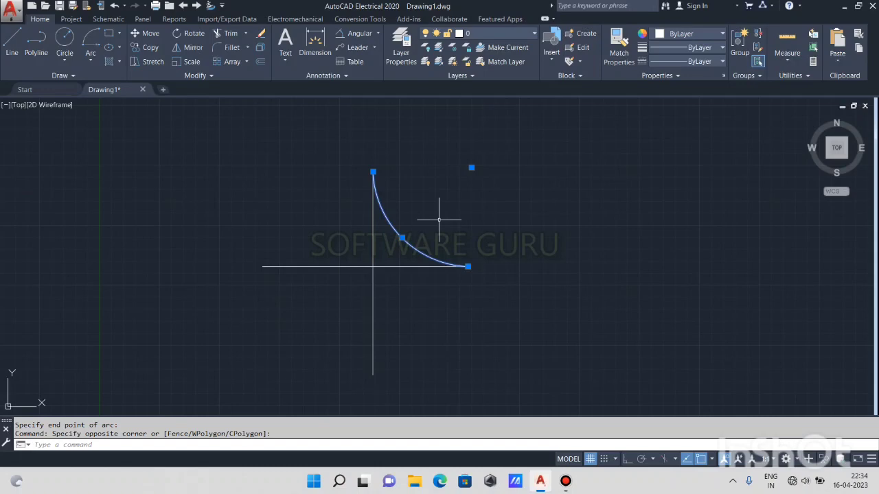
pyautogui.press('Delete')
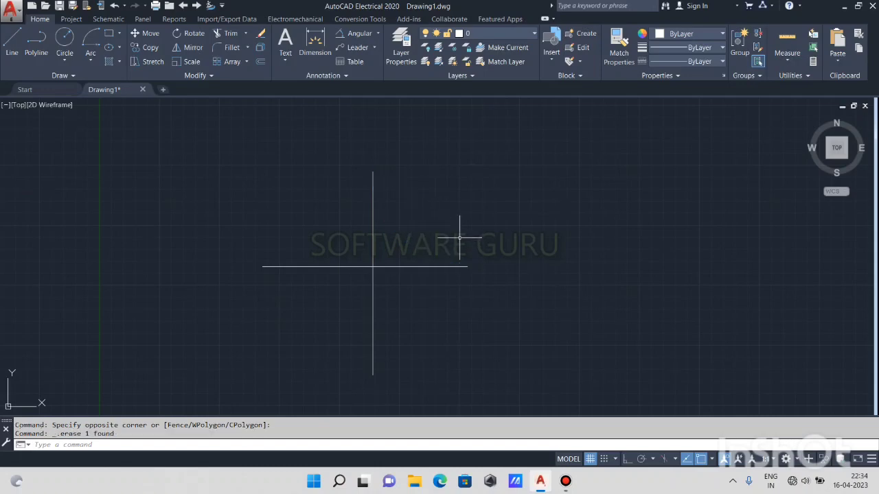
# Draw an arc of about 47° from the horizontal line's right end, centred on the lines' intersection and ending in the upper-right quadrant.
pyautogui.click(92, 62)
pyautogui.click(351, 307)
pyautogui.press('Return')
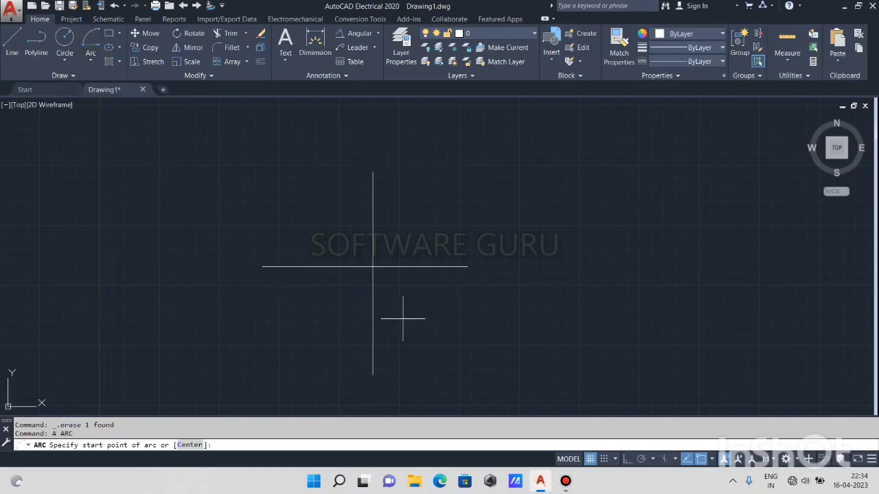
pyautogui.click(468, 267)
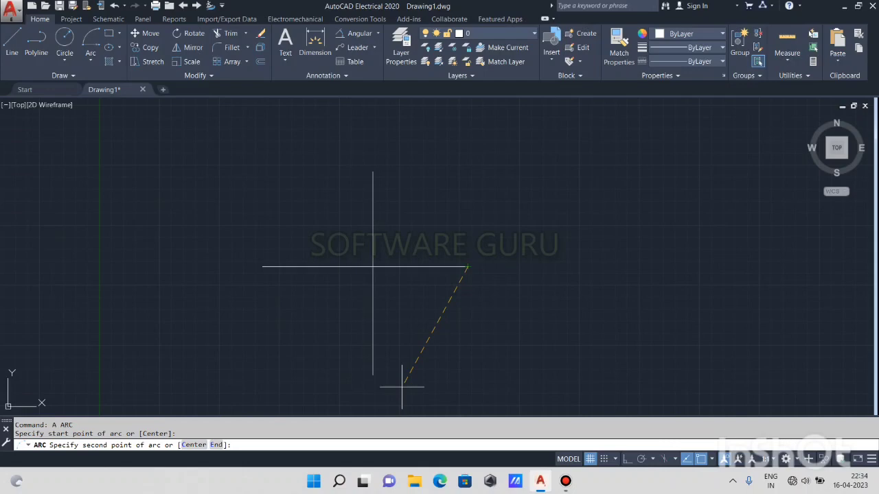
pyautogui.click(198, 446)
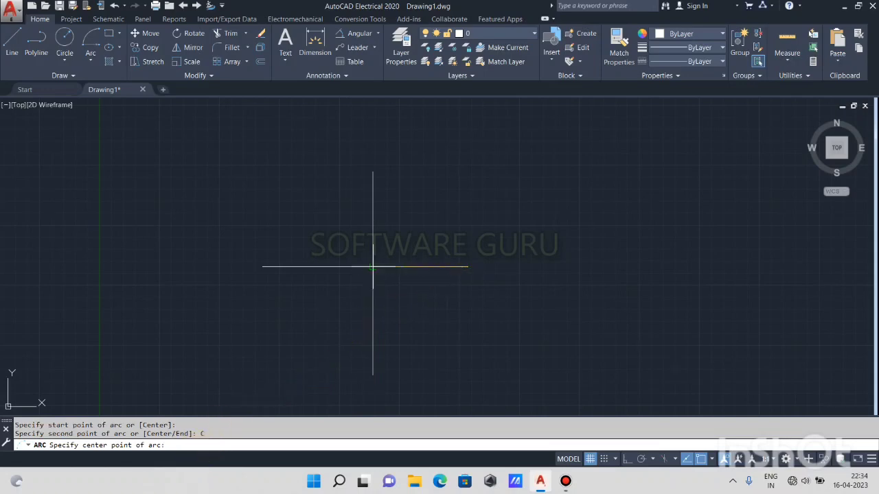
pyautogui.click(372, 267)
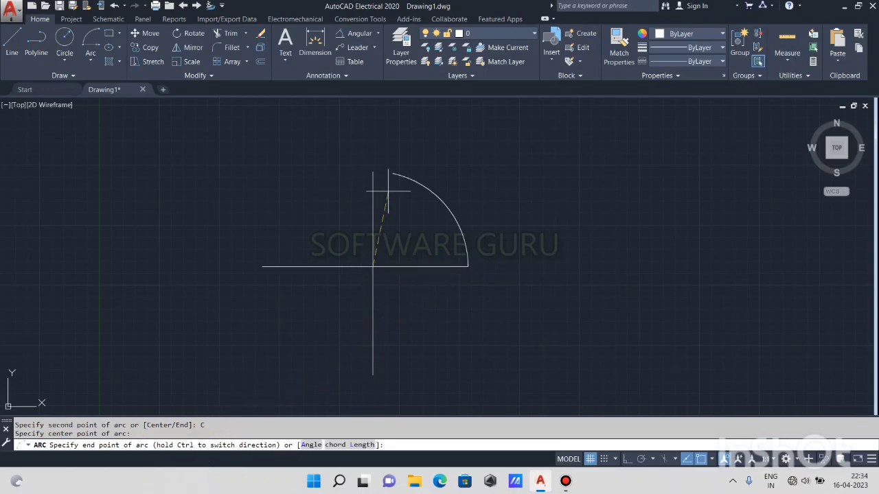
pyautogui.click(435, 200)
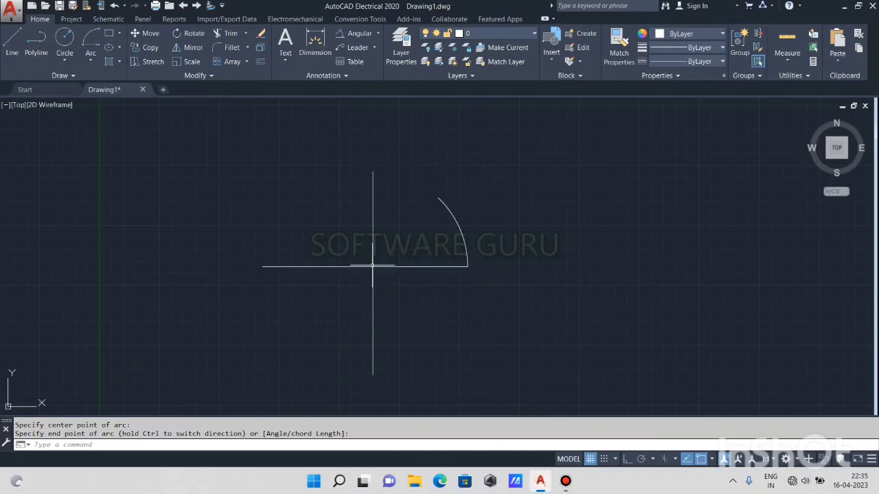
pyautogui.click(467, 201)
pyautogui.click(440, 239)
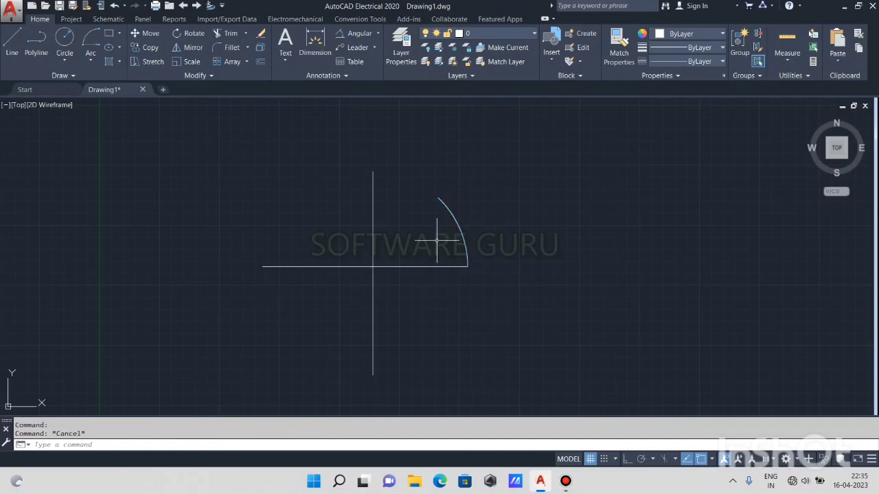
pyautogui.press('Escape')
# Draw a line from the arc's upper end to the intersection of the crossing reference lines.
pyautogui.click(11, 43)
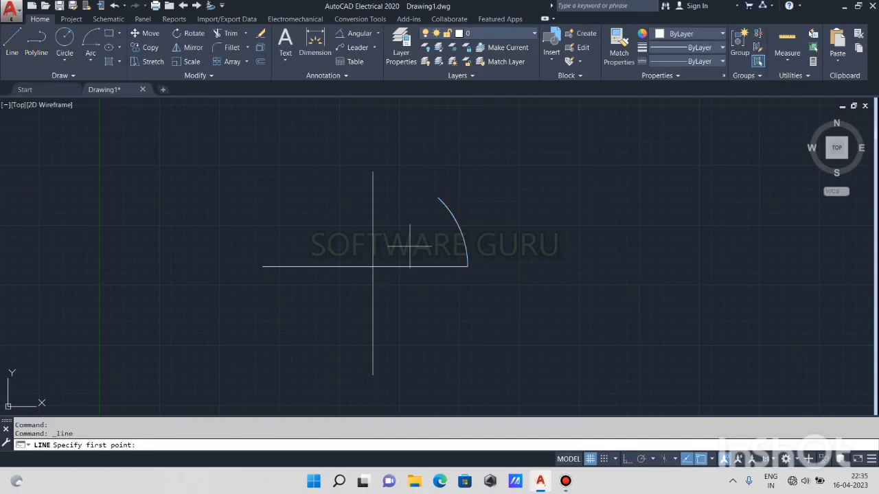
pyautogui.click(439, 198)
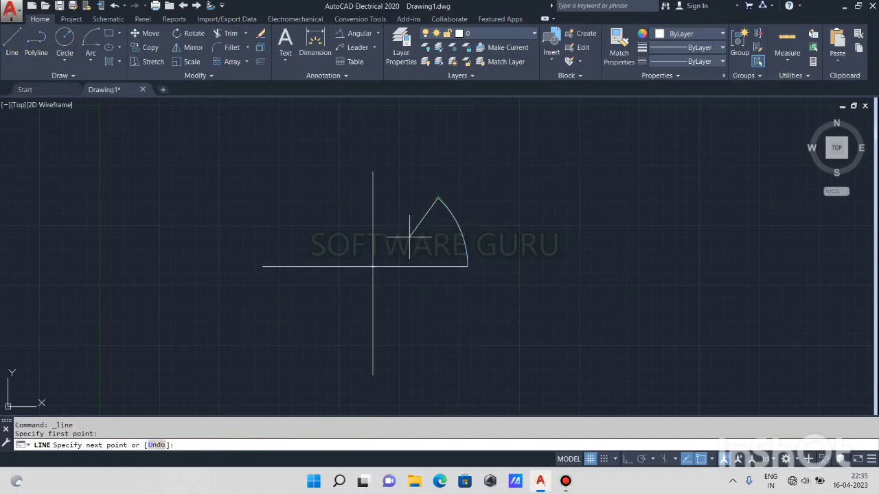
pyautogui.click(373, 267)
pyautogui.press('Escape')
pyautogui.scroll(2, 422, 252)
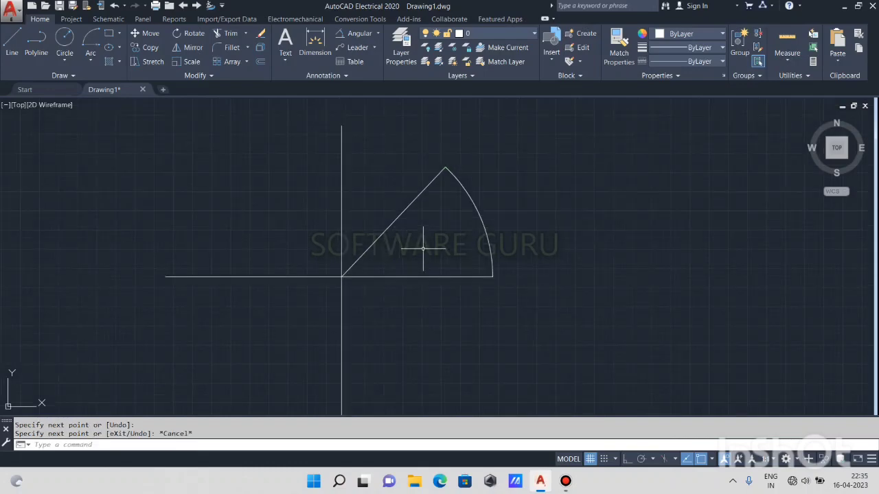
# Add an angular dimension between the sloped line and the horizontal line, placed inside the arc's sector.
pyautogui.click(359, 34)
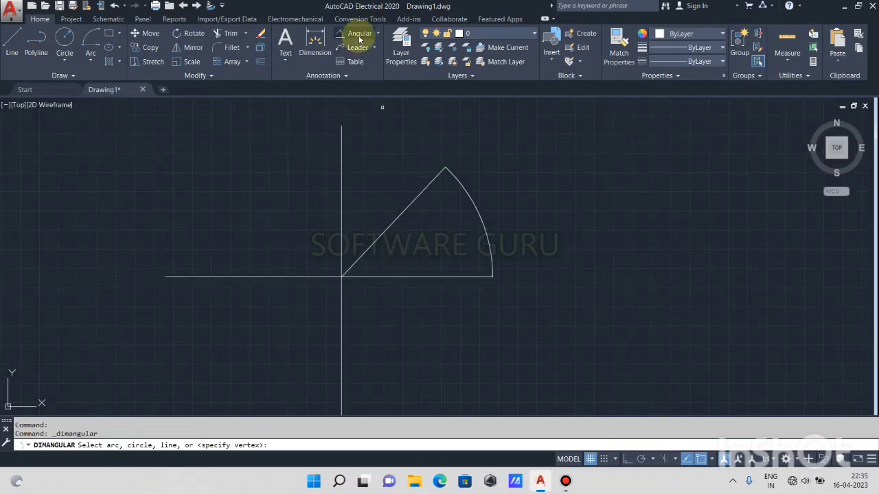
pyautogui.click(377, 33)
pyautogui.click(368, 97)
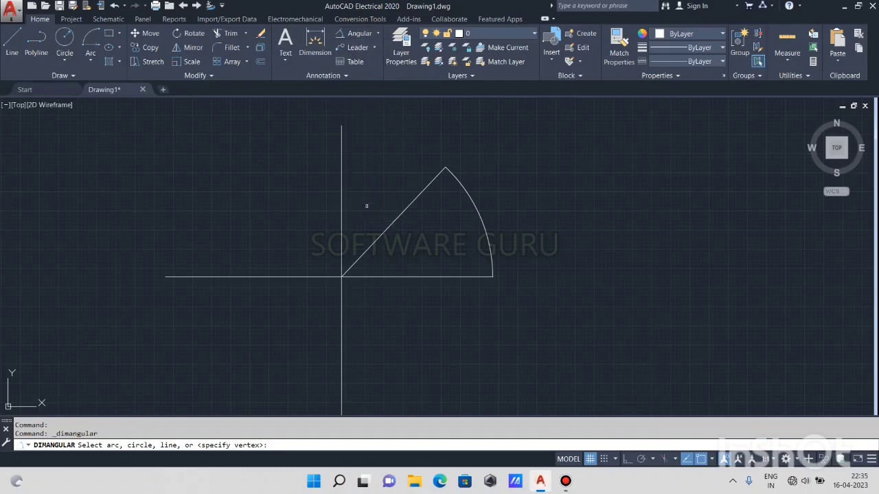
pyautogui.click(369, 249)
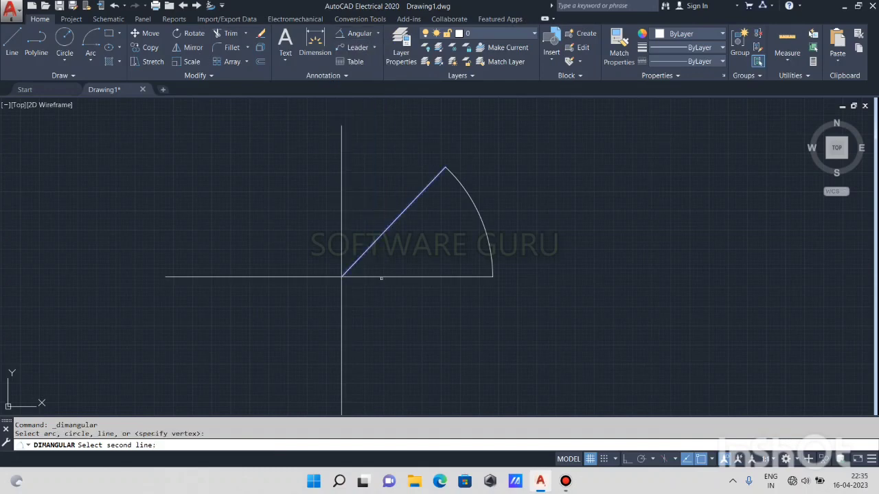
pyautogui.click(381, 276)
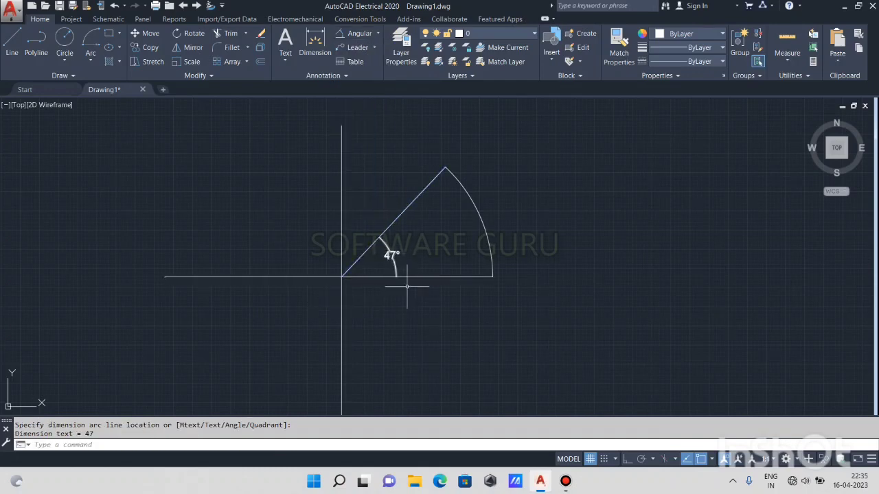
pyautogui.click(407, 286)
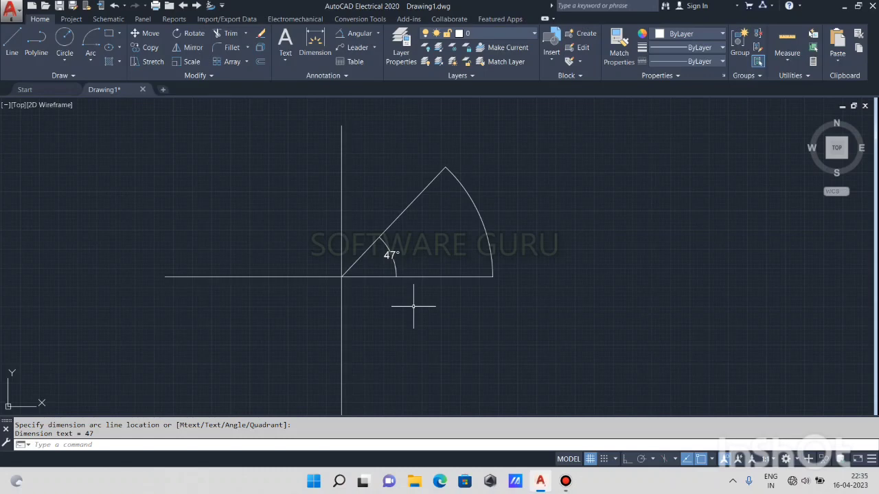